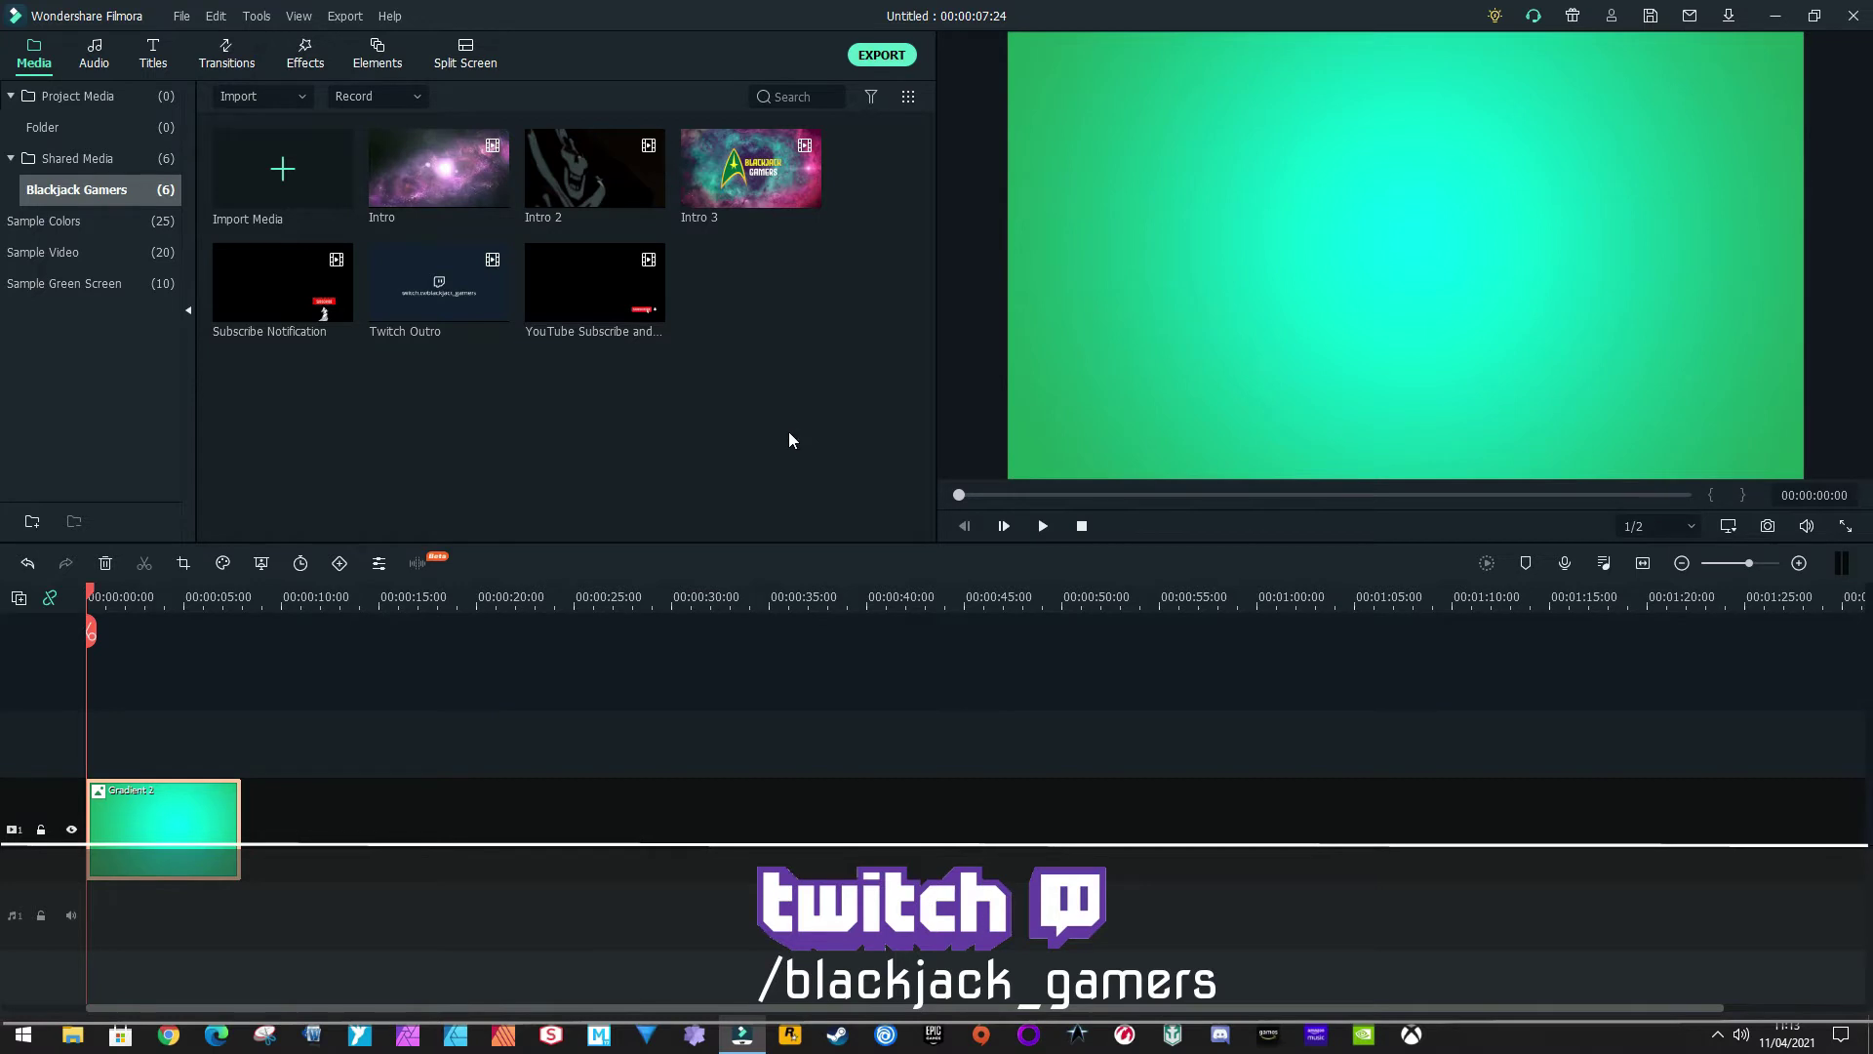
Add Subscribe Notification to track 2 and leave its Chroma Key unticked after briefly trying it
left_click_drag(293, 292, 144, 732)
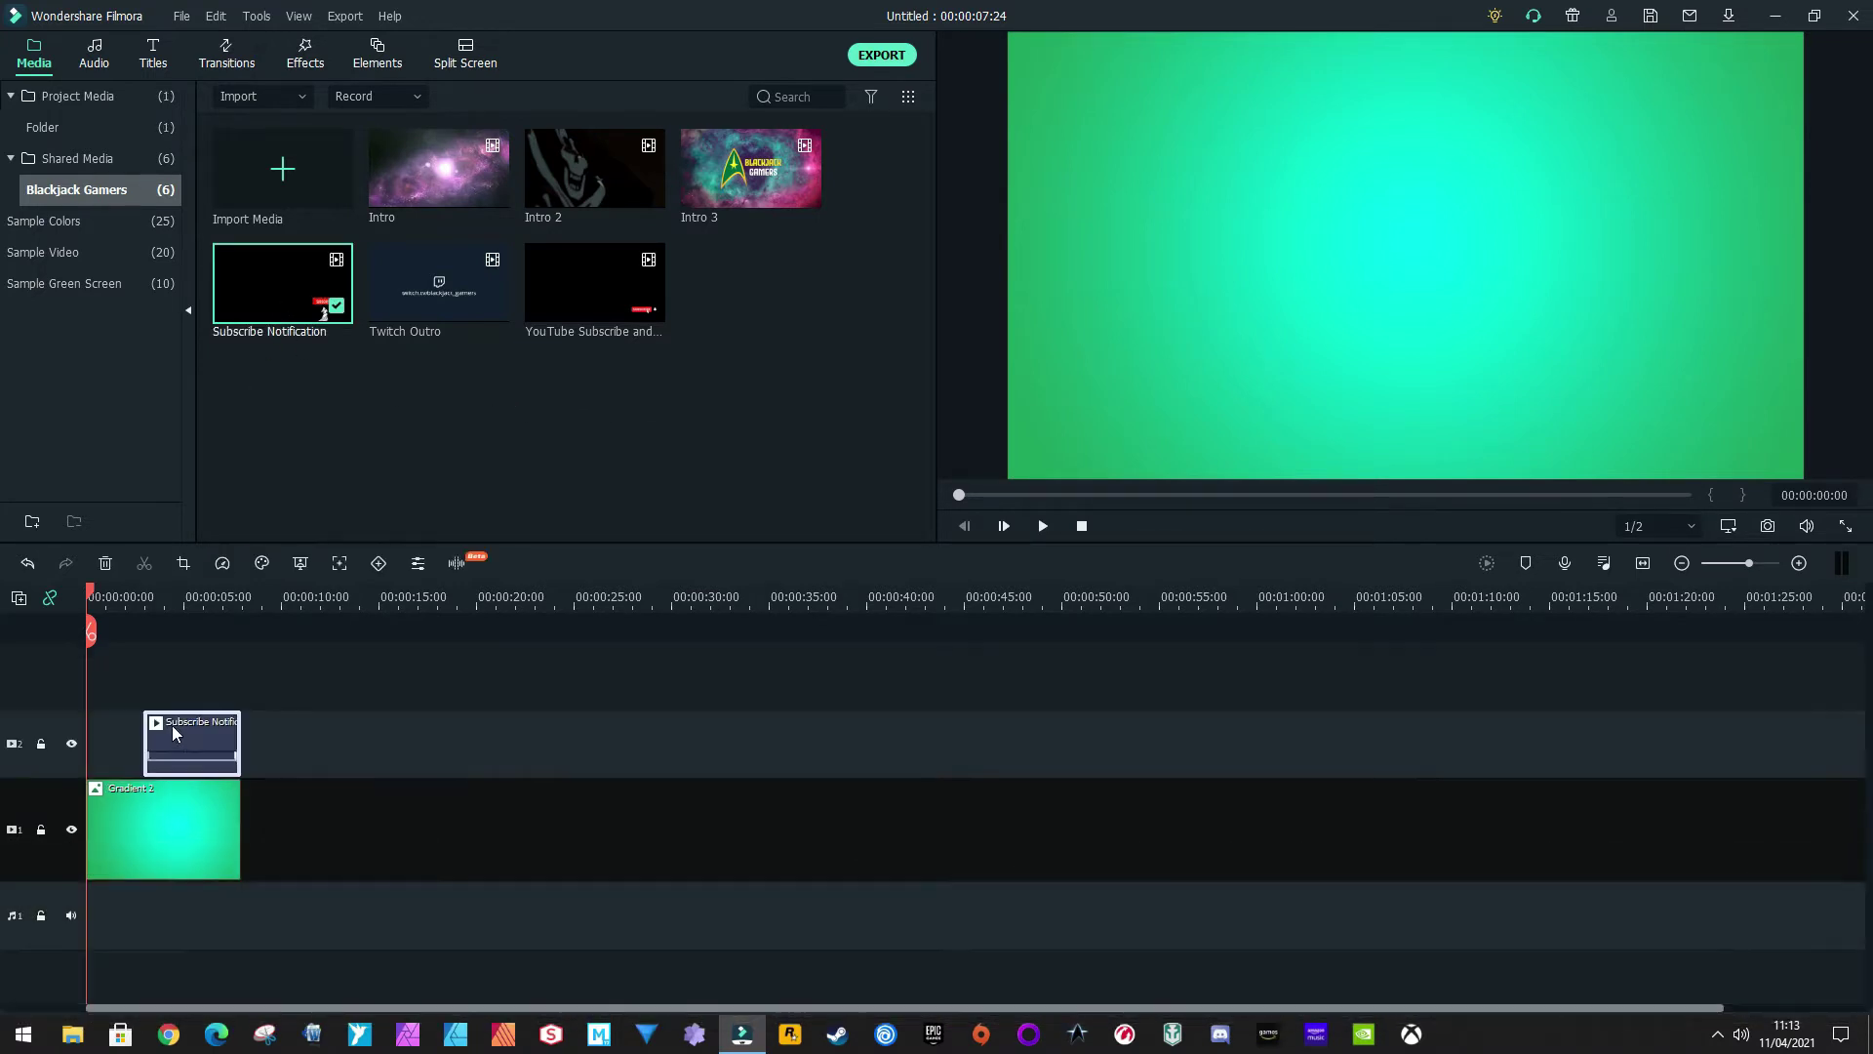
double_click(234, 722)
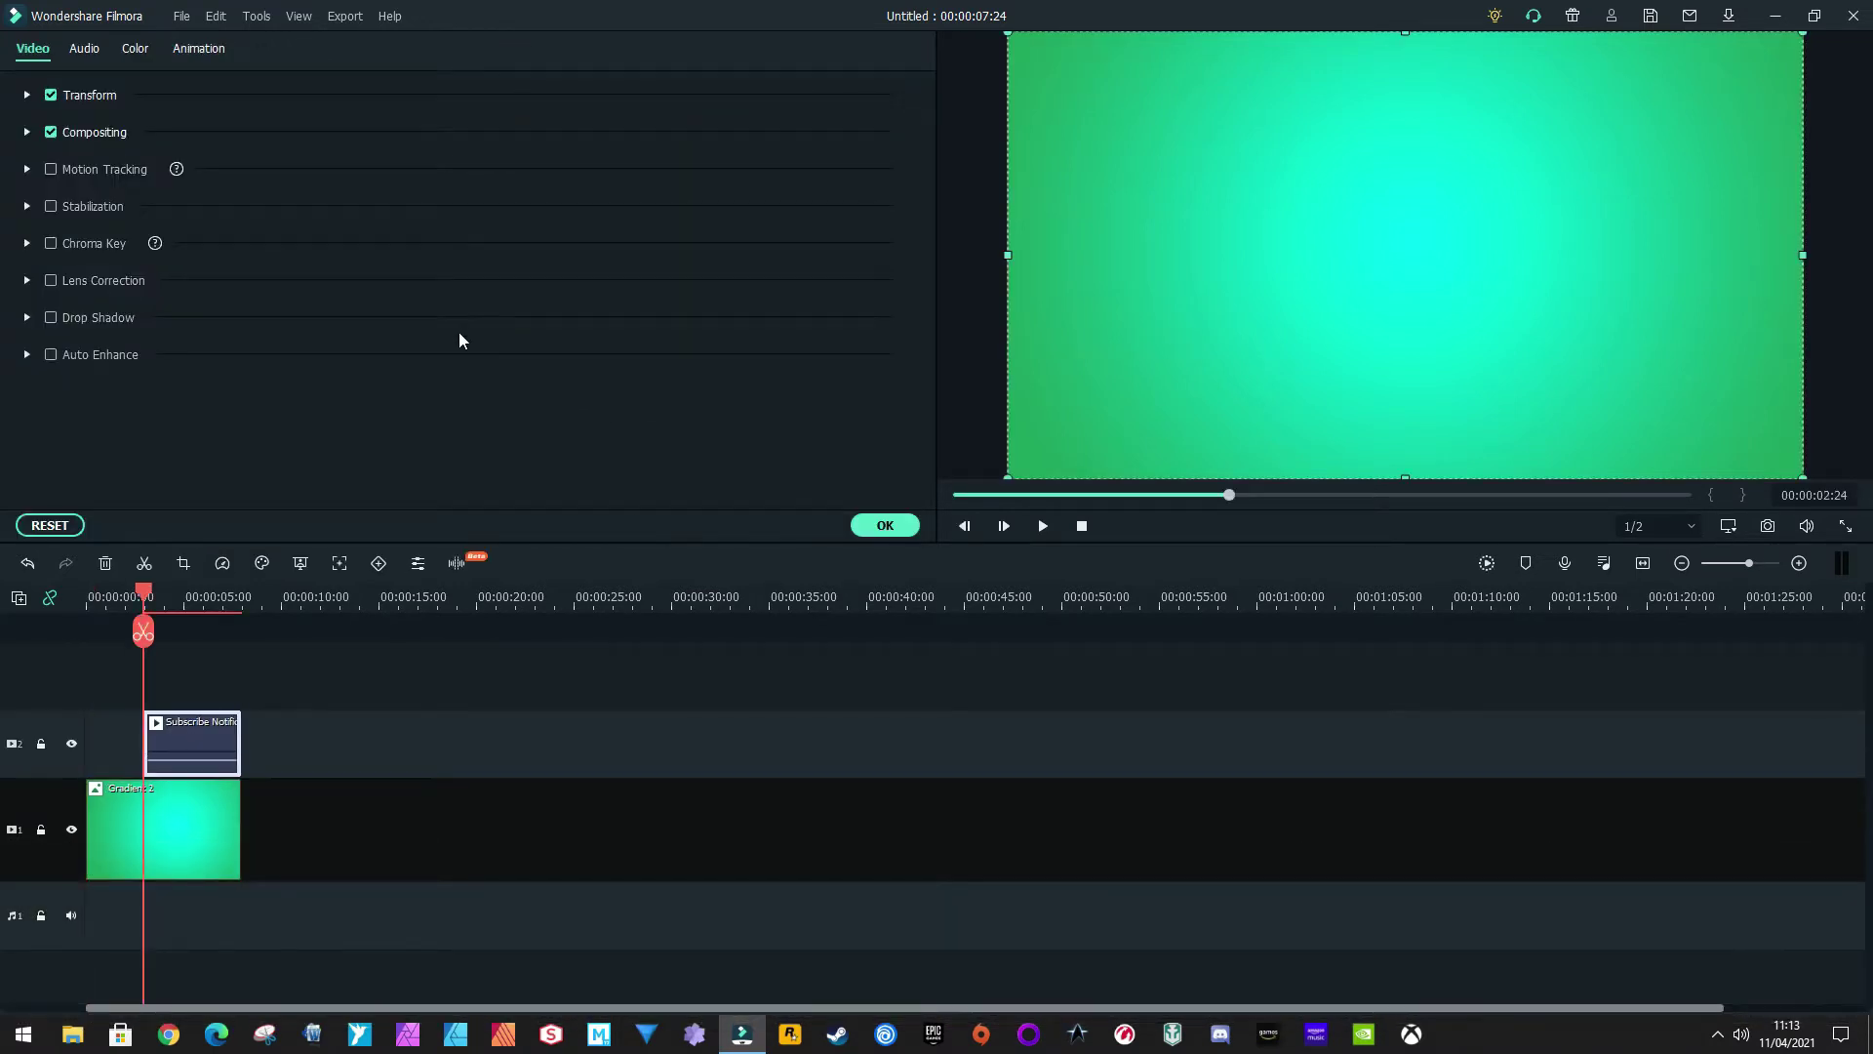
left_click(29, 245)
left_click(51, 242)
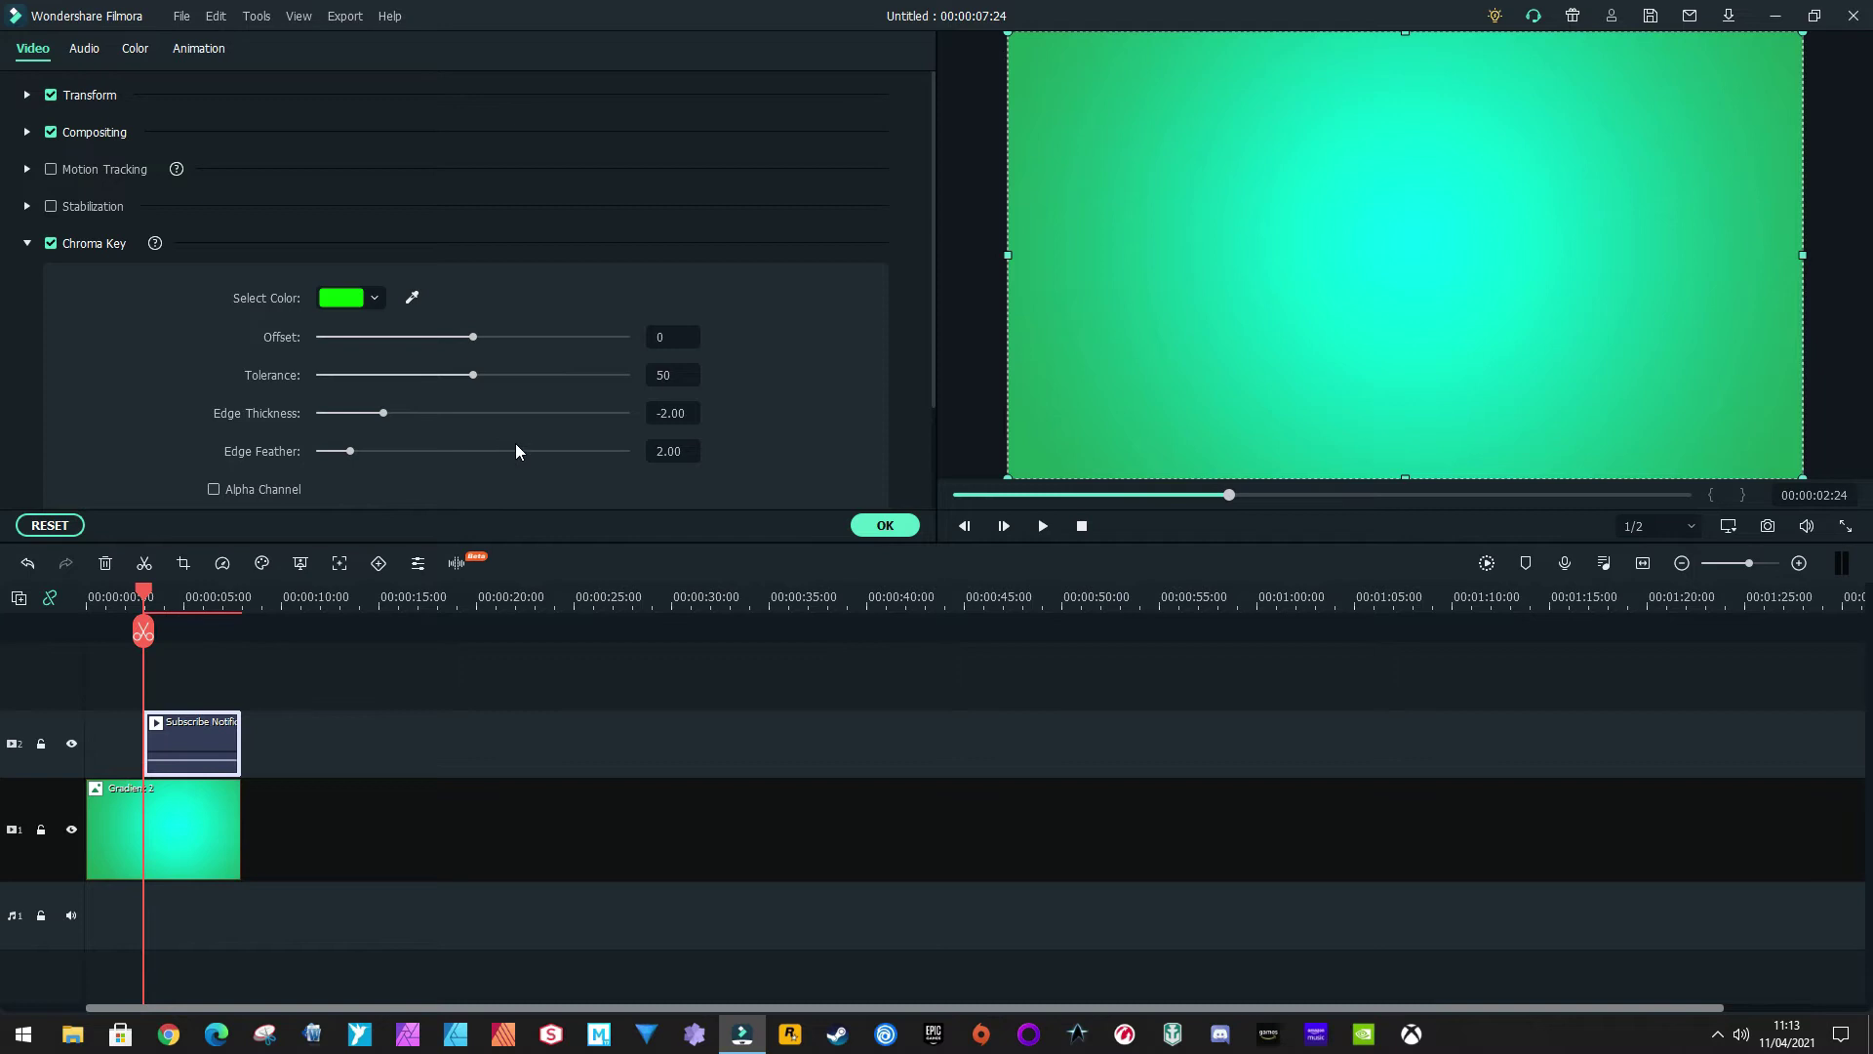
left_click(52, 243)
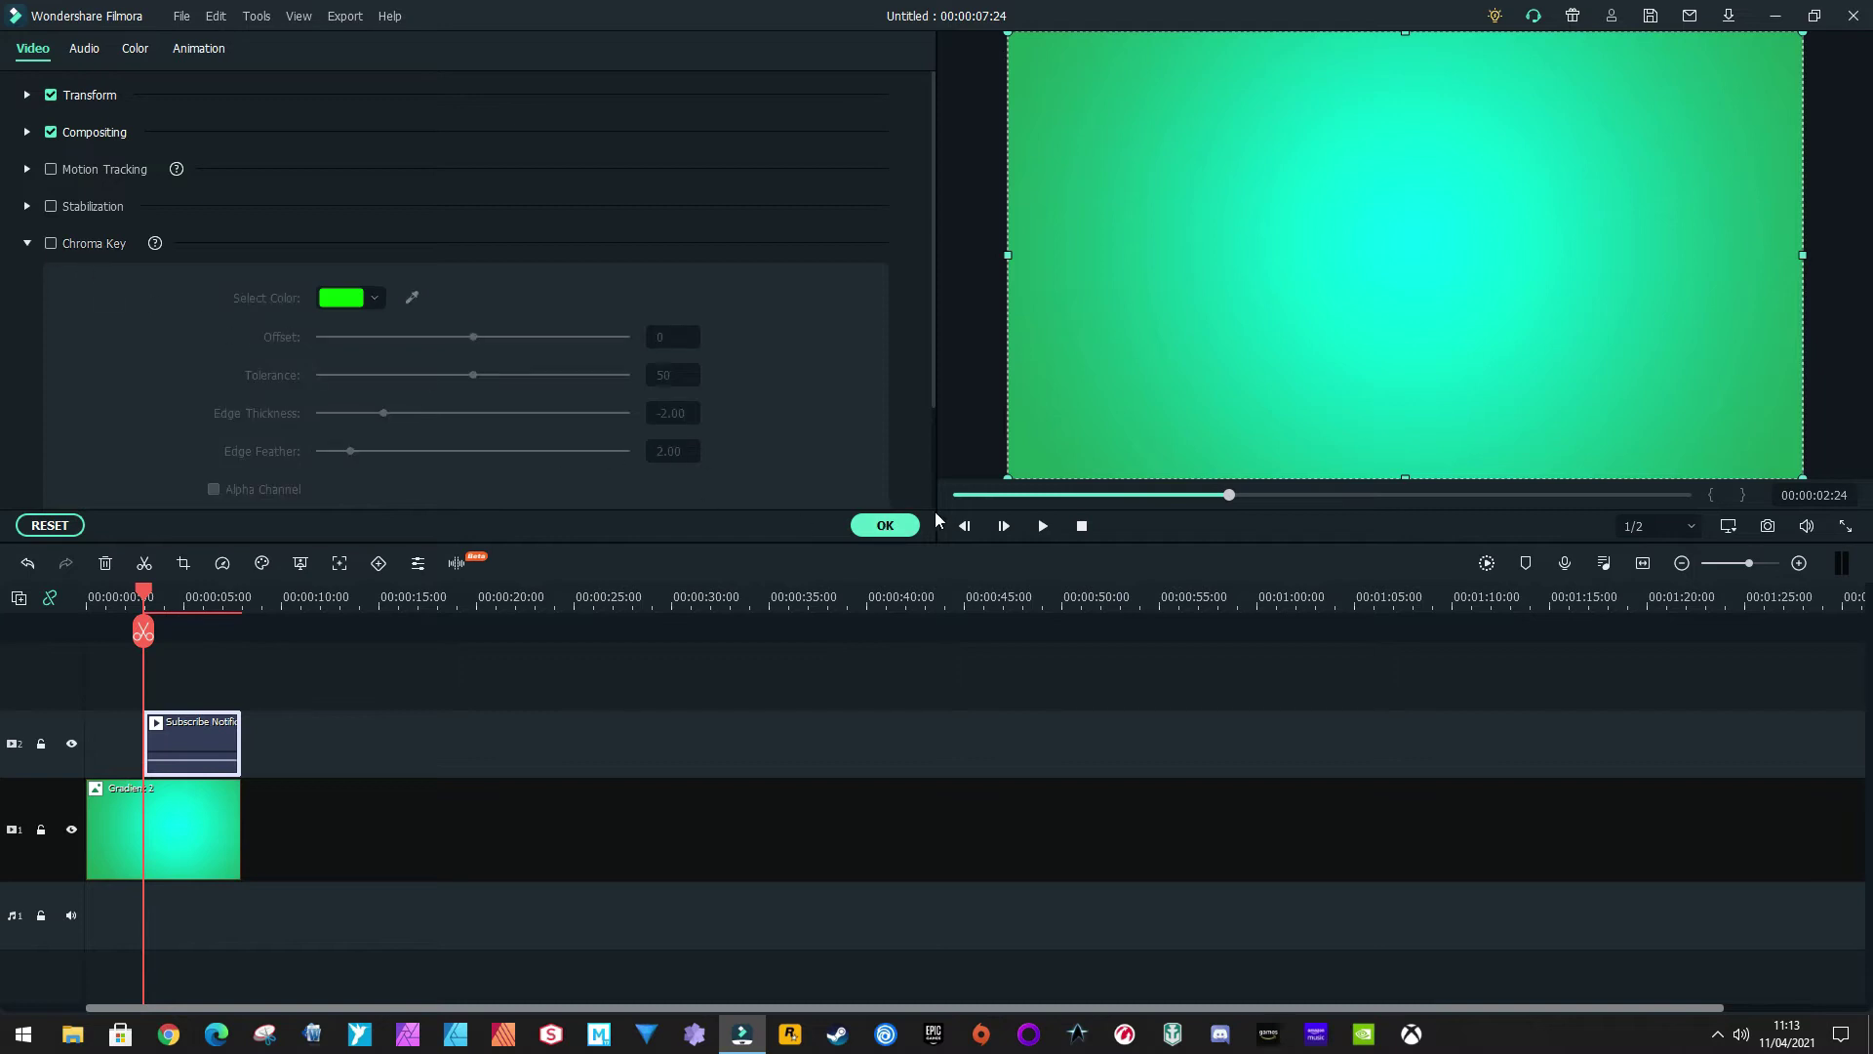
left_click(886, 526)
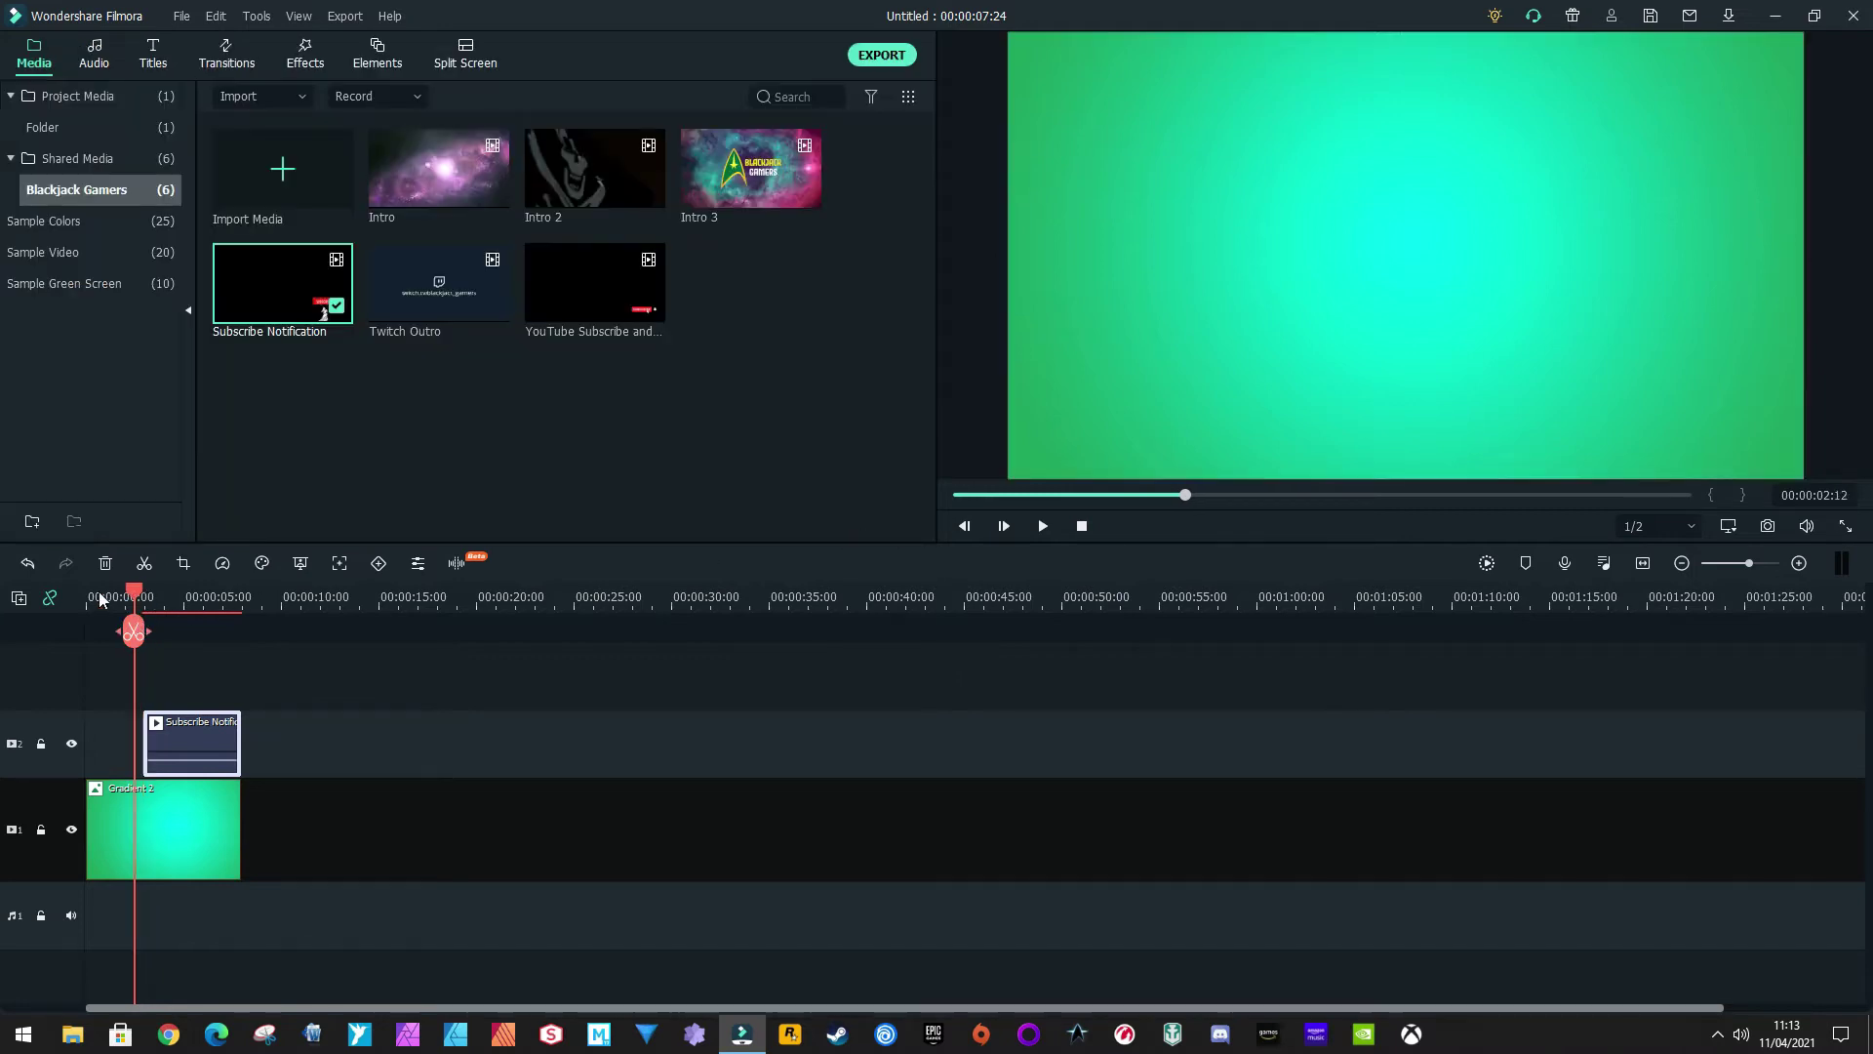
Align Subscribe Notification to 00:00, then view and close Help > About
left_click_drag(146, 625, 88, 625)
left_click_drag(167, 729, 124, 727)
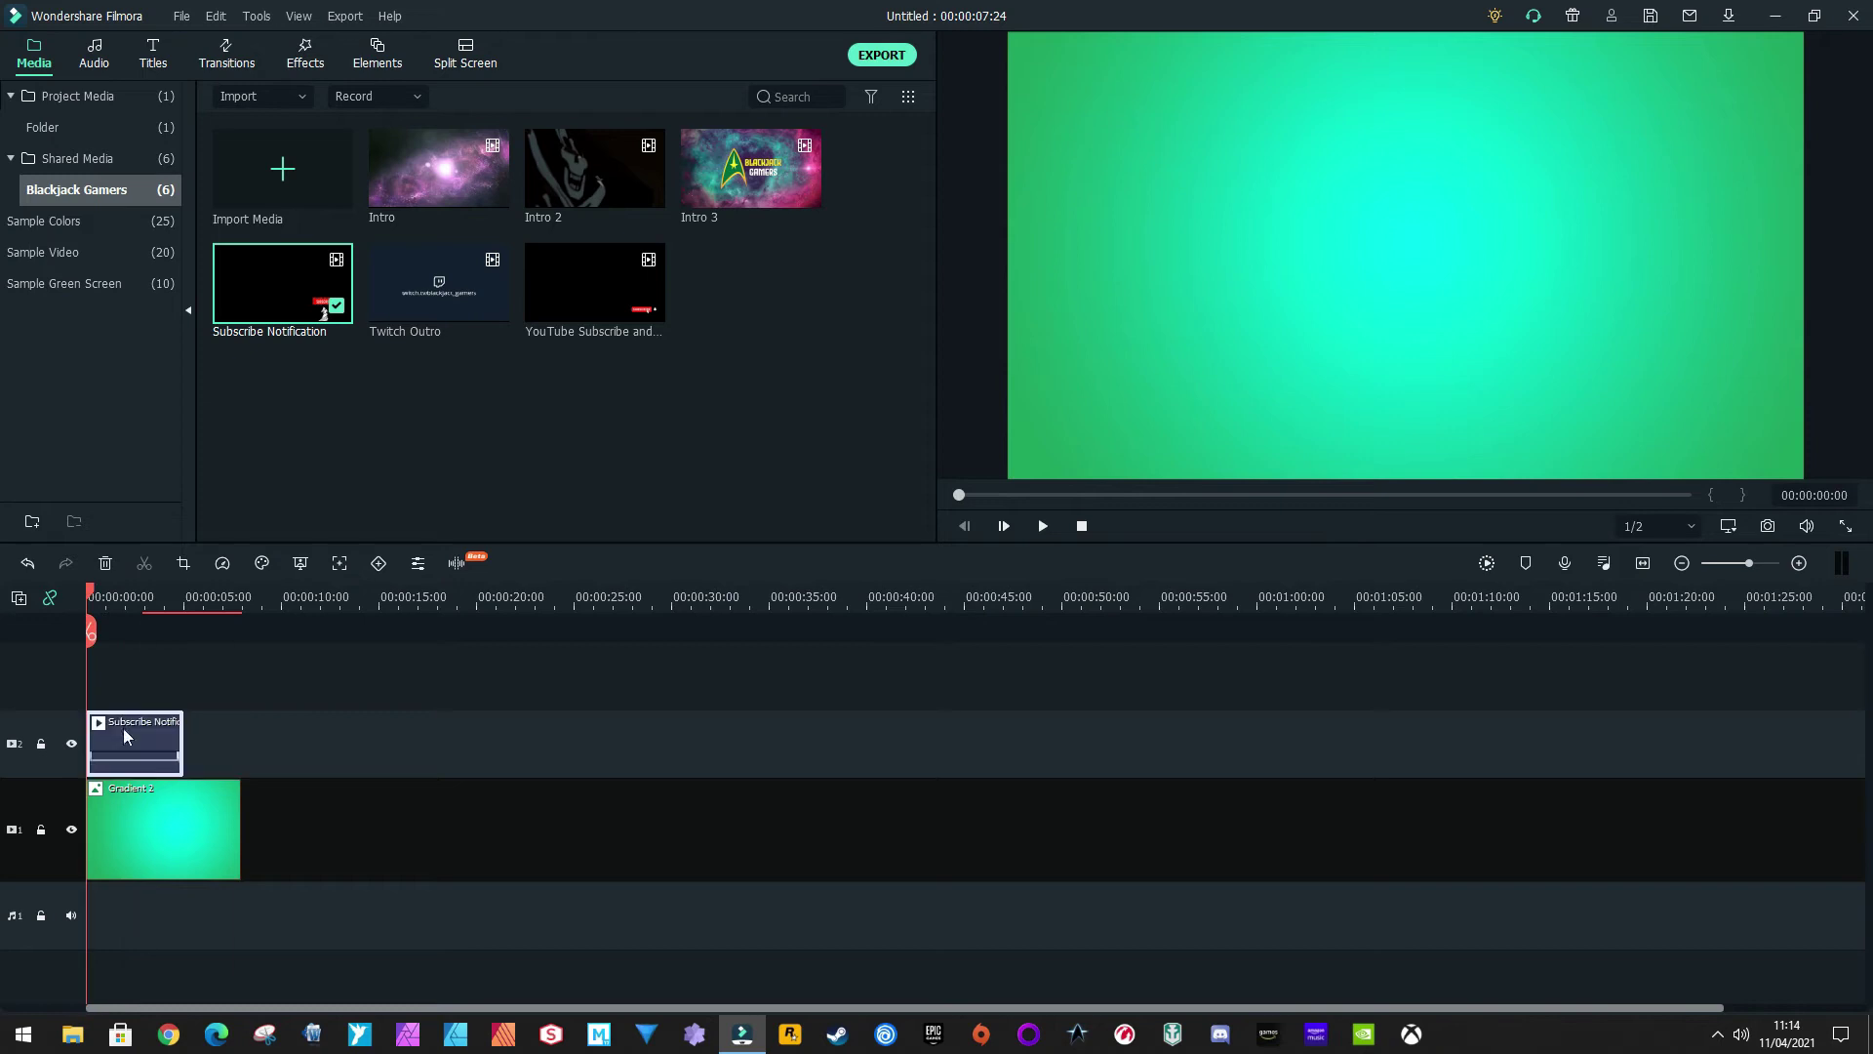
left_click(392, 16)
left_click(417, 523)
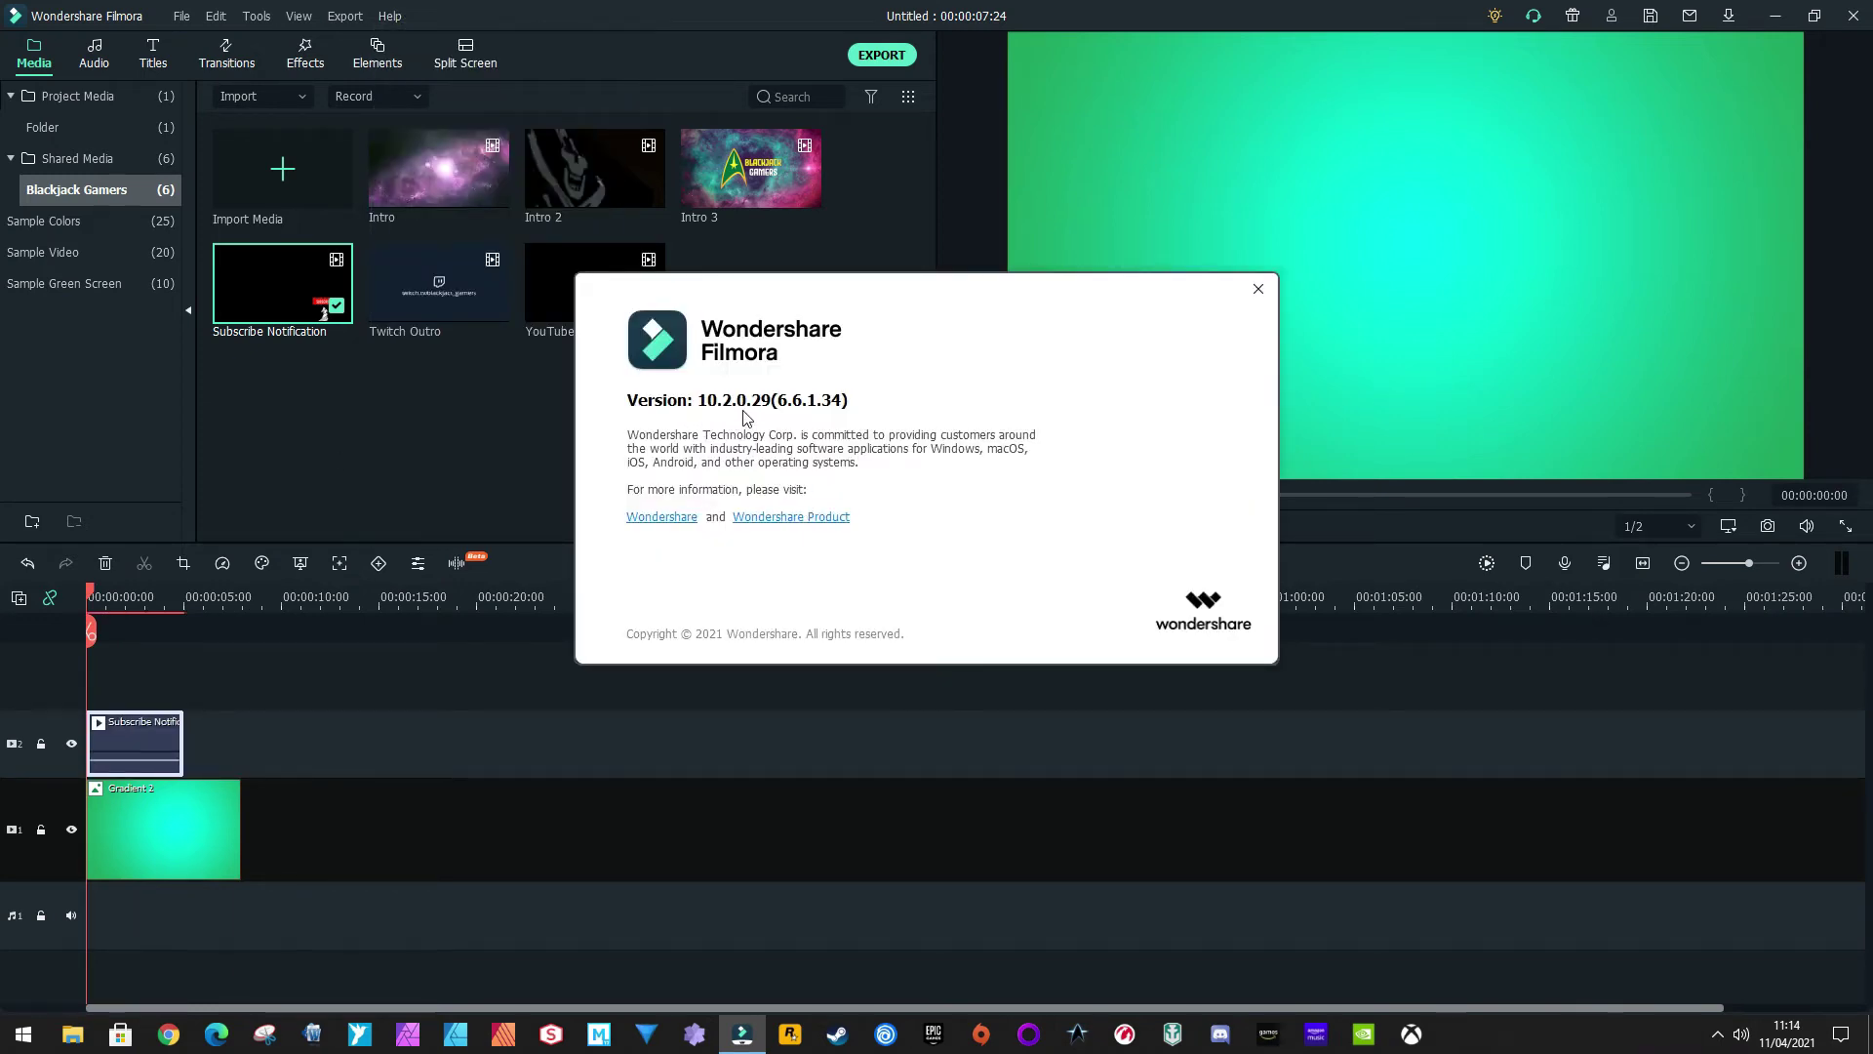
left_click(1260, 289)
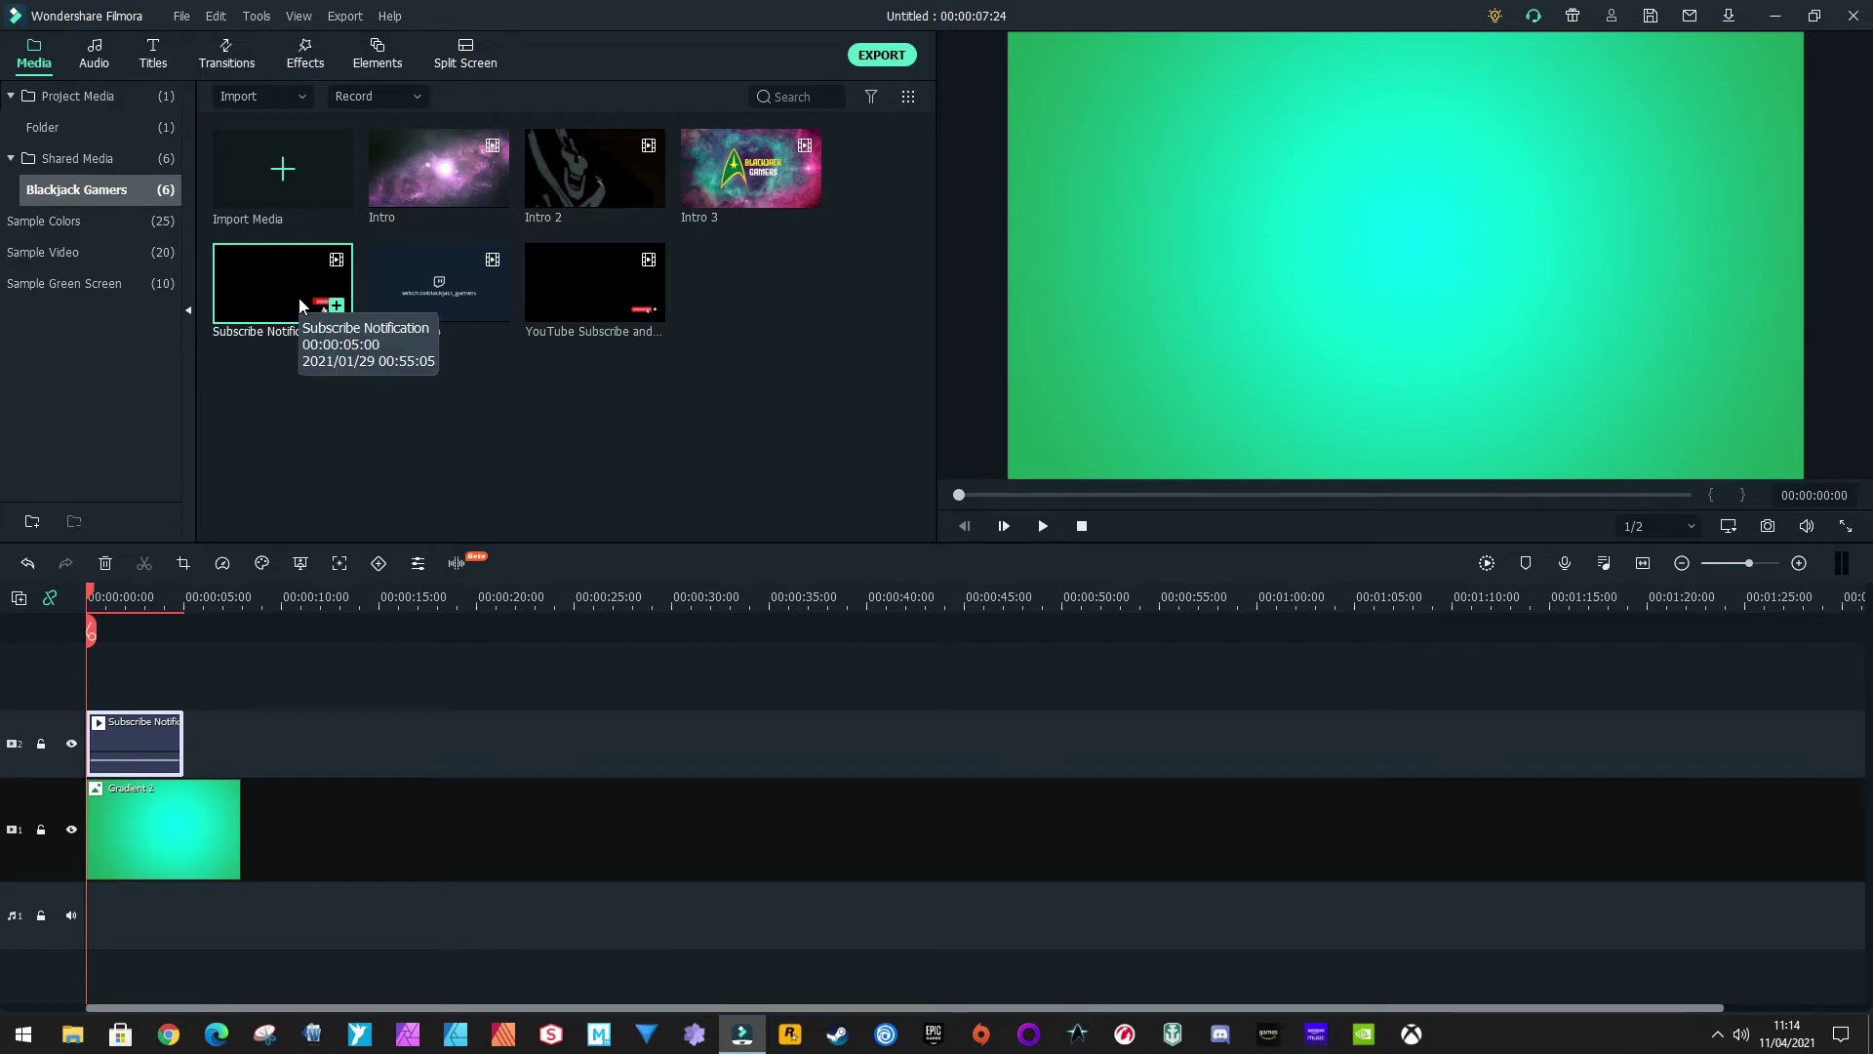
Put YouTube Subscribe after Subscribe Notification on track 2 and lengthen Gradient 2 to match
left_click_drag(571, 302, 196, 745)
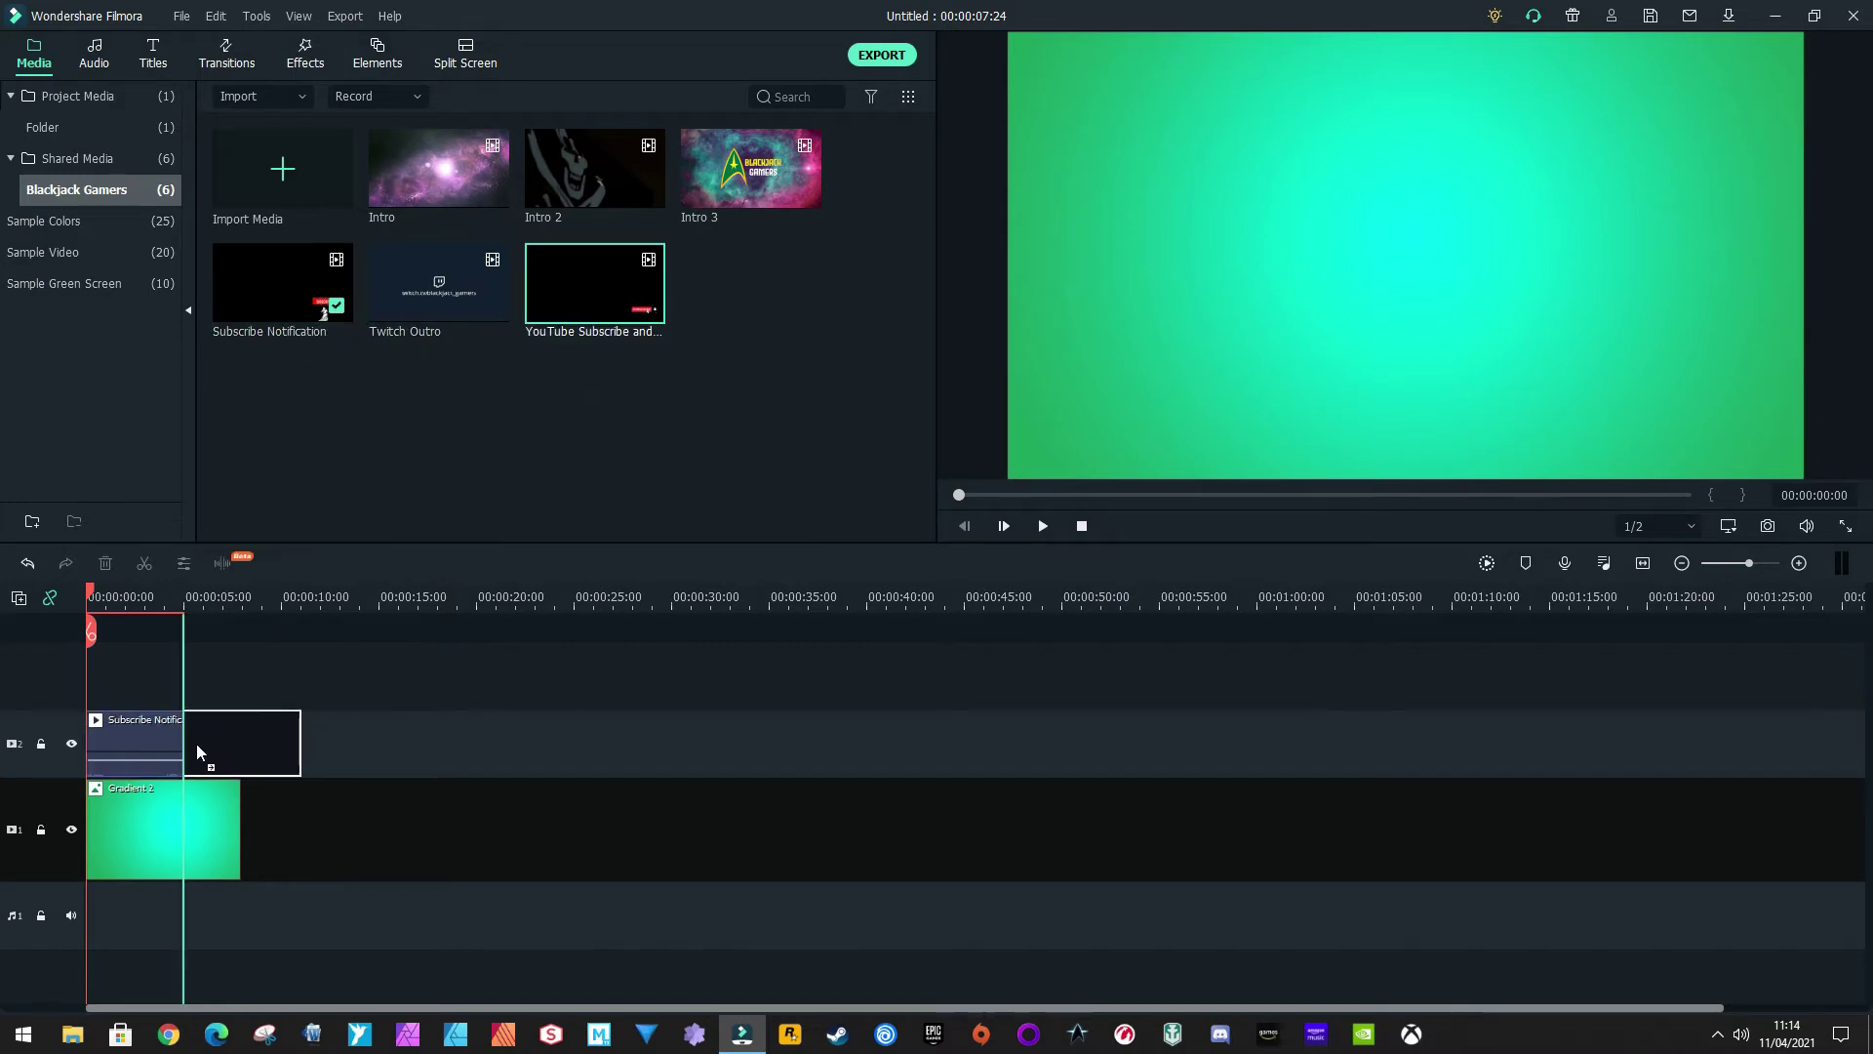
left_click(234, 809)
left_click_drag(238, 812, 299, 816)
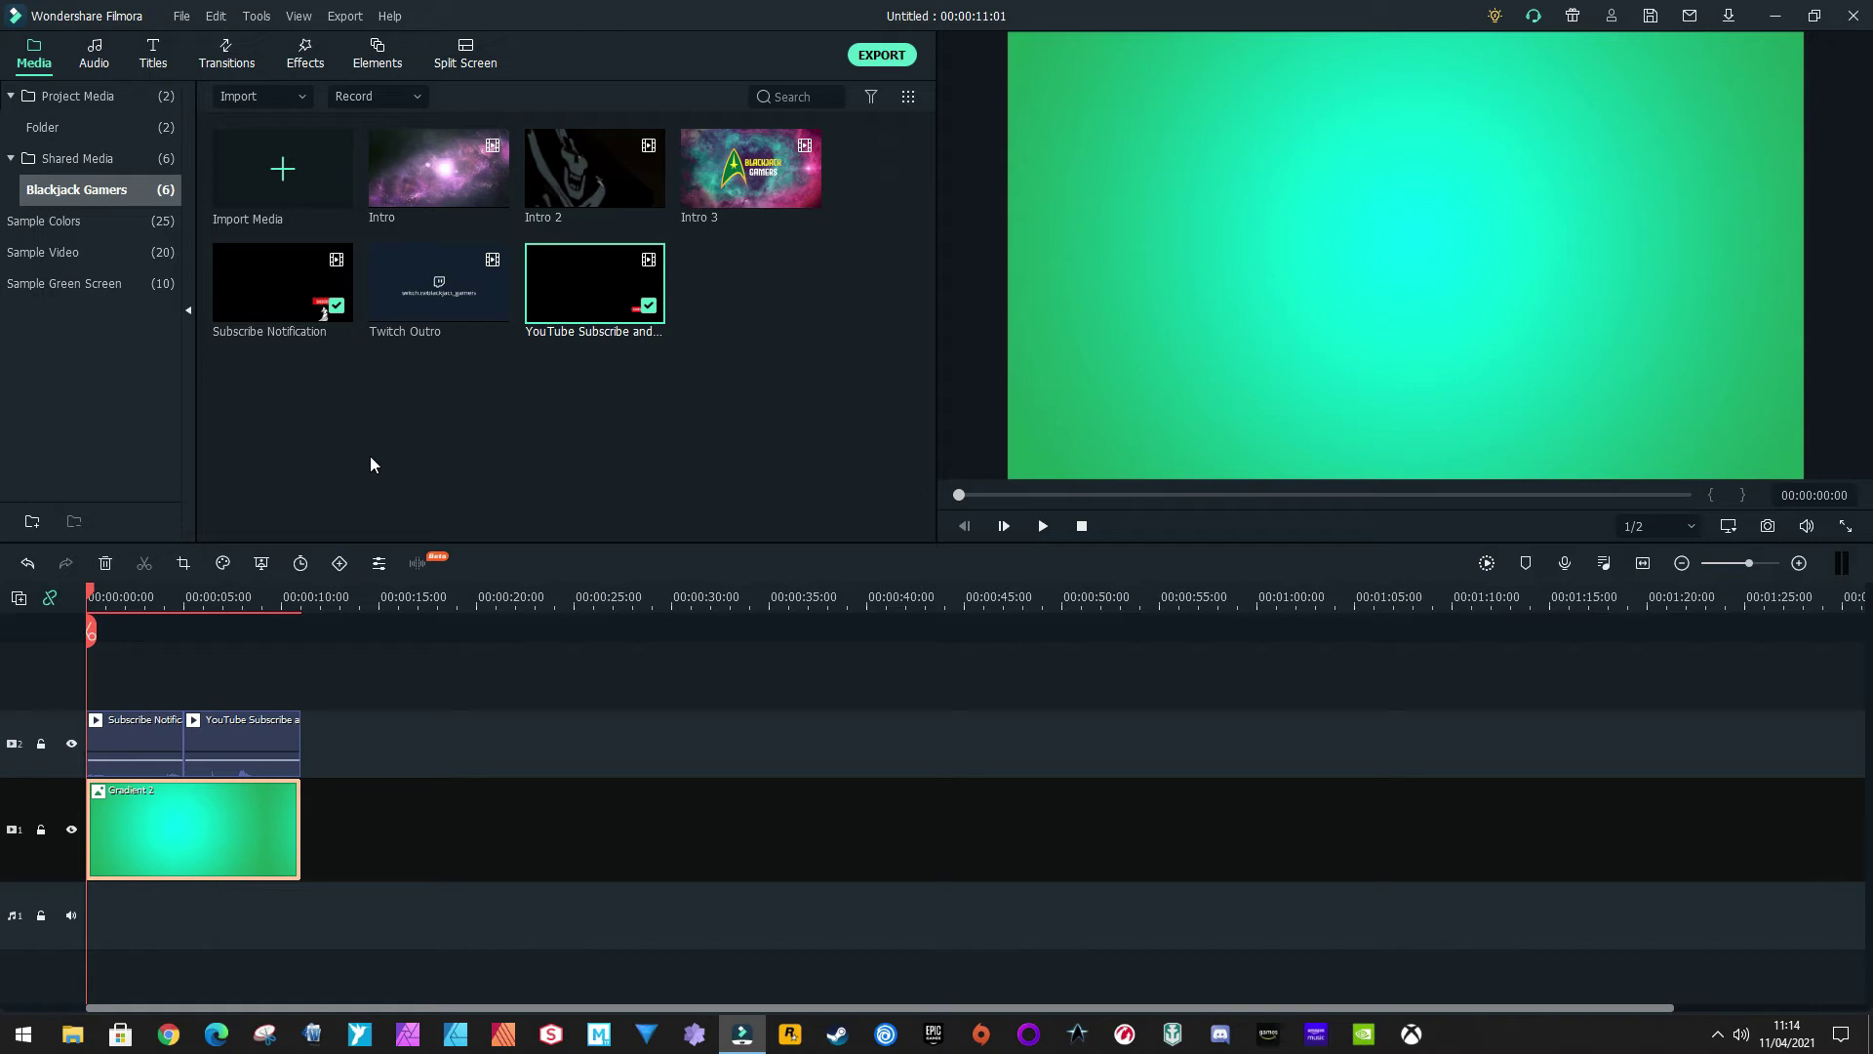
key("space")
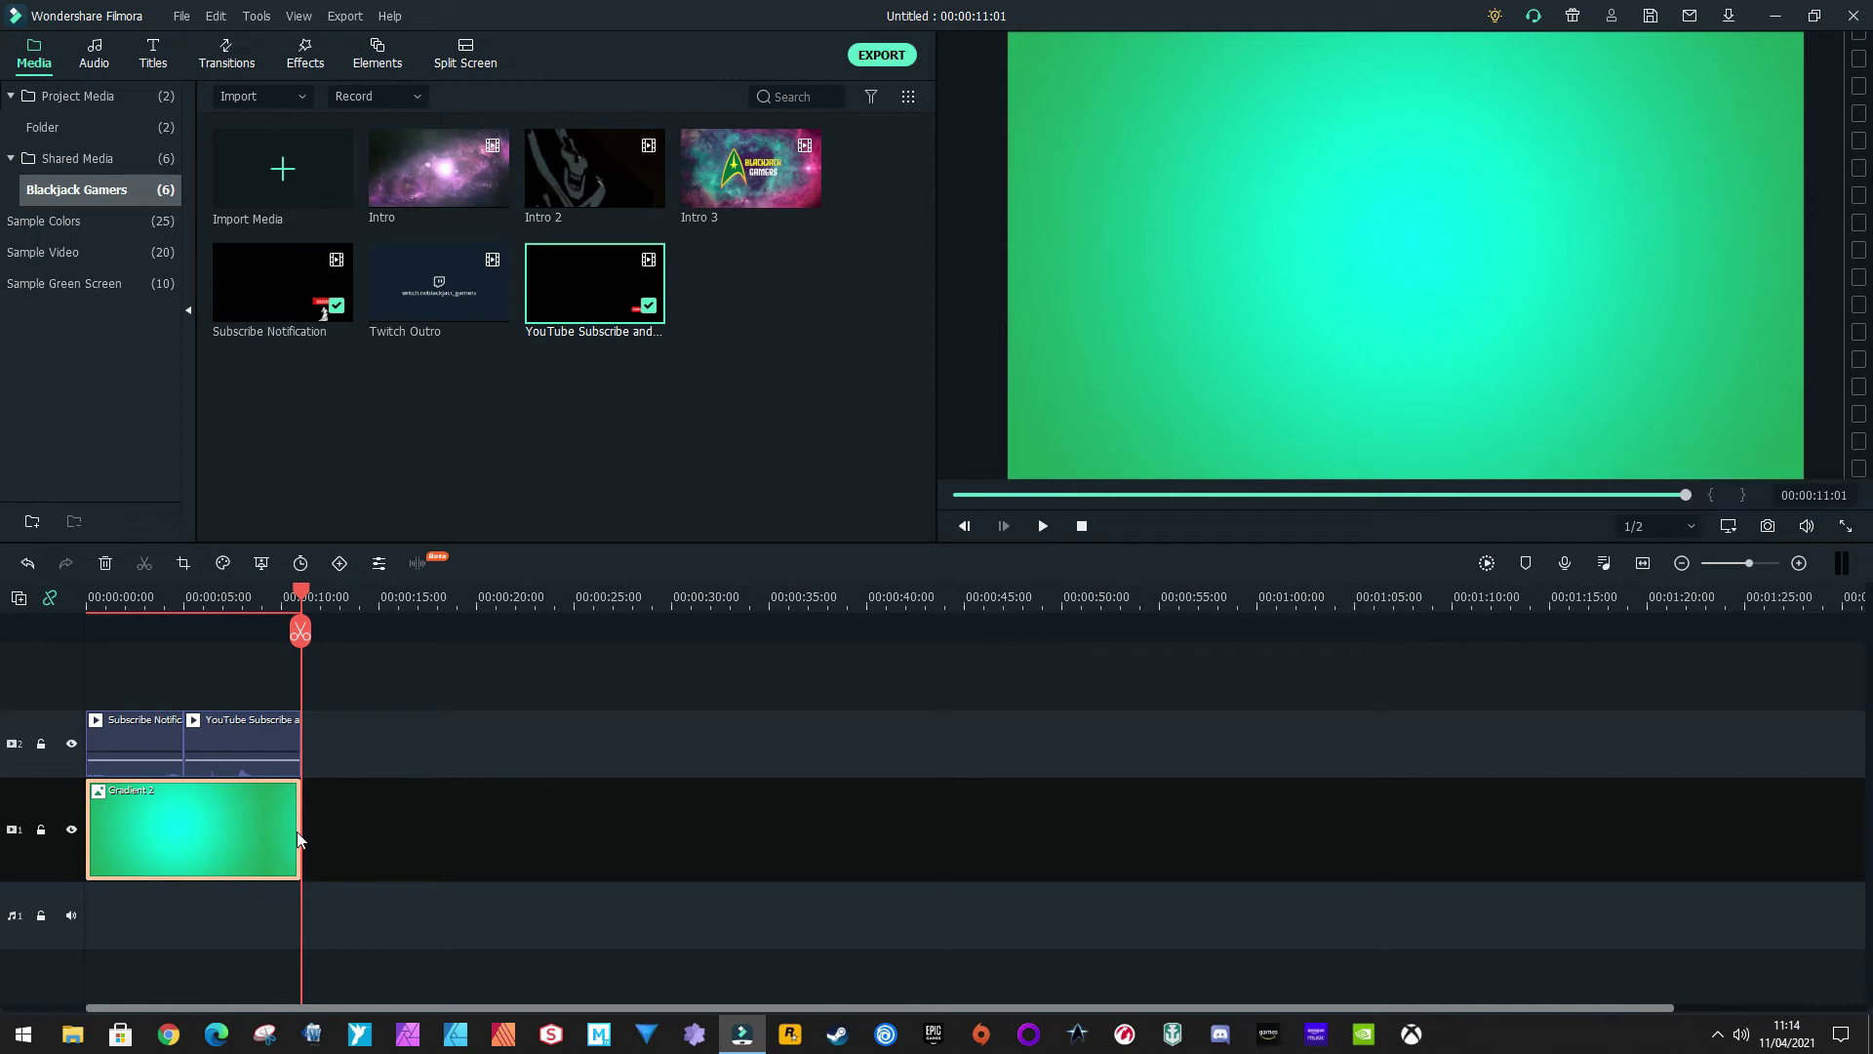
Lengthen Gradient 2 further, then add an Intro clip to track 2 and delete it
left_click_drag(300, 832, 403, 837)
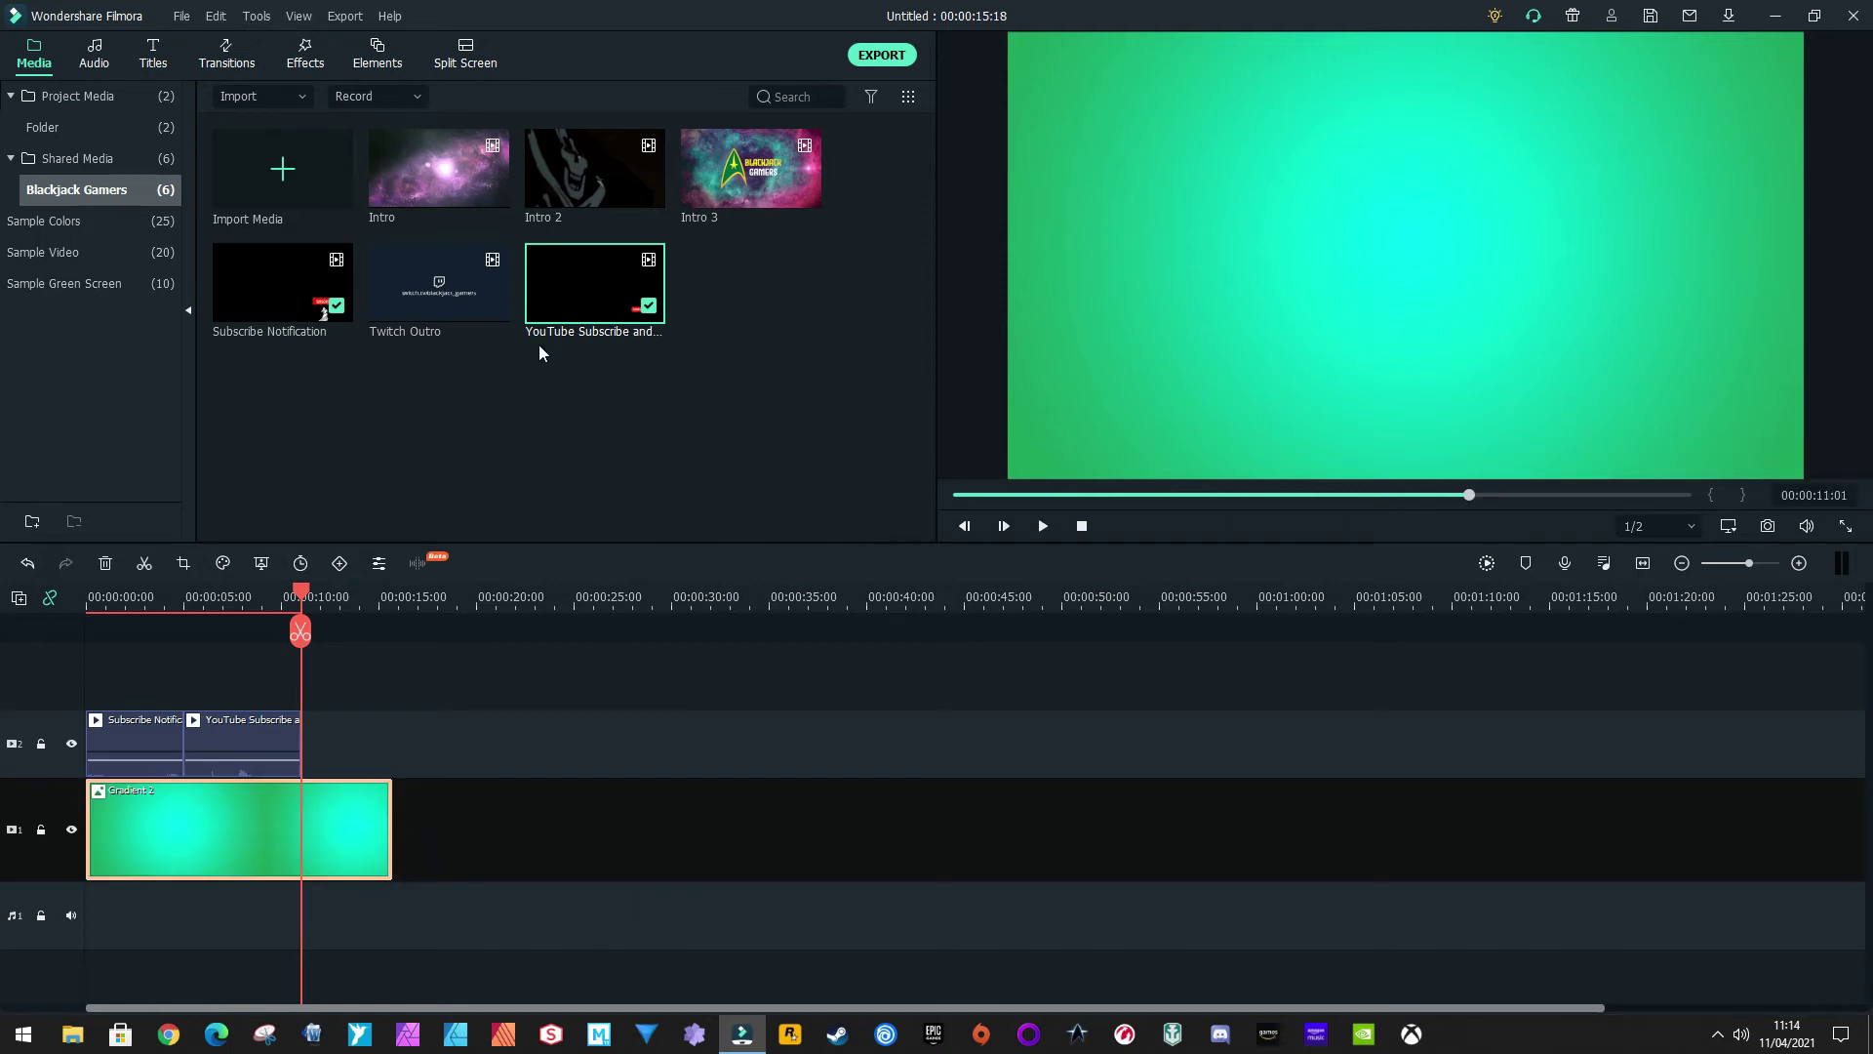
left_click_drag(440, 195, 328, 745)
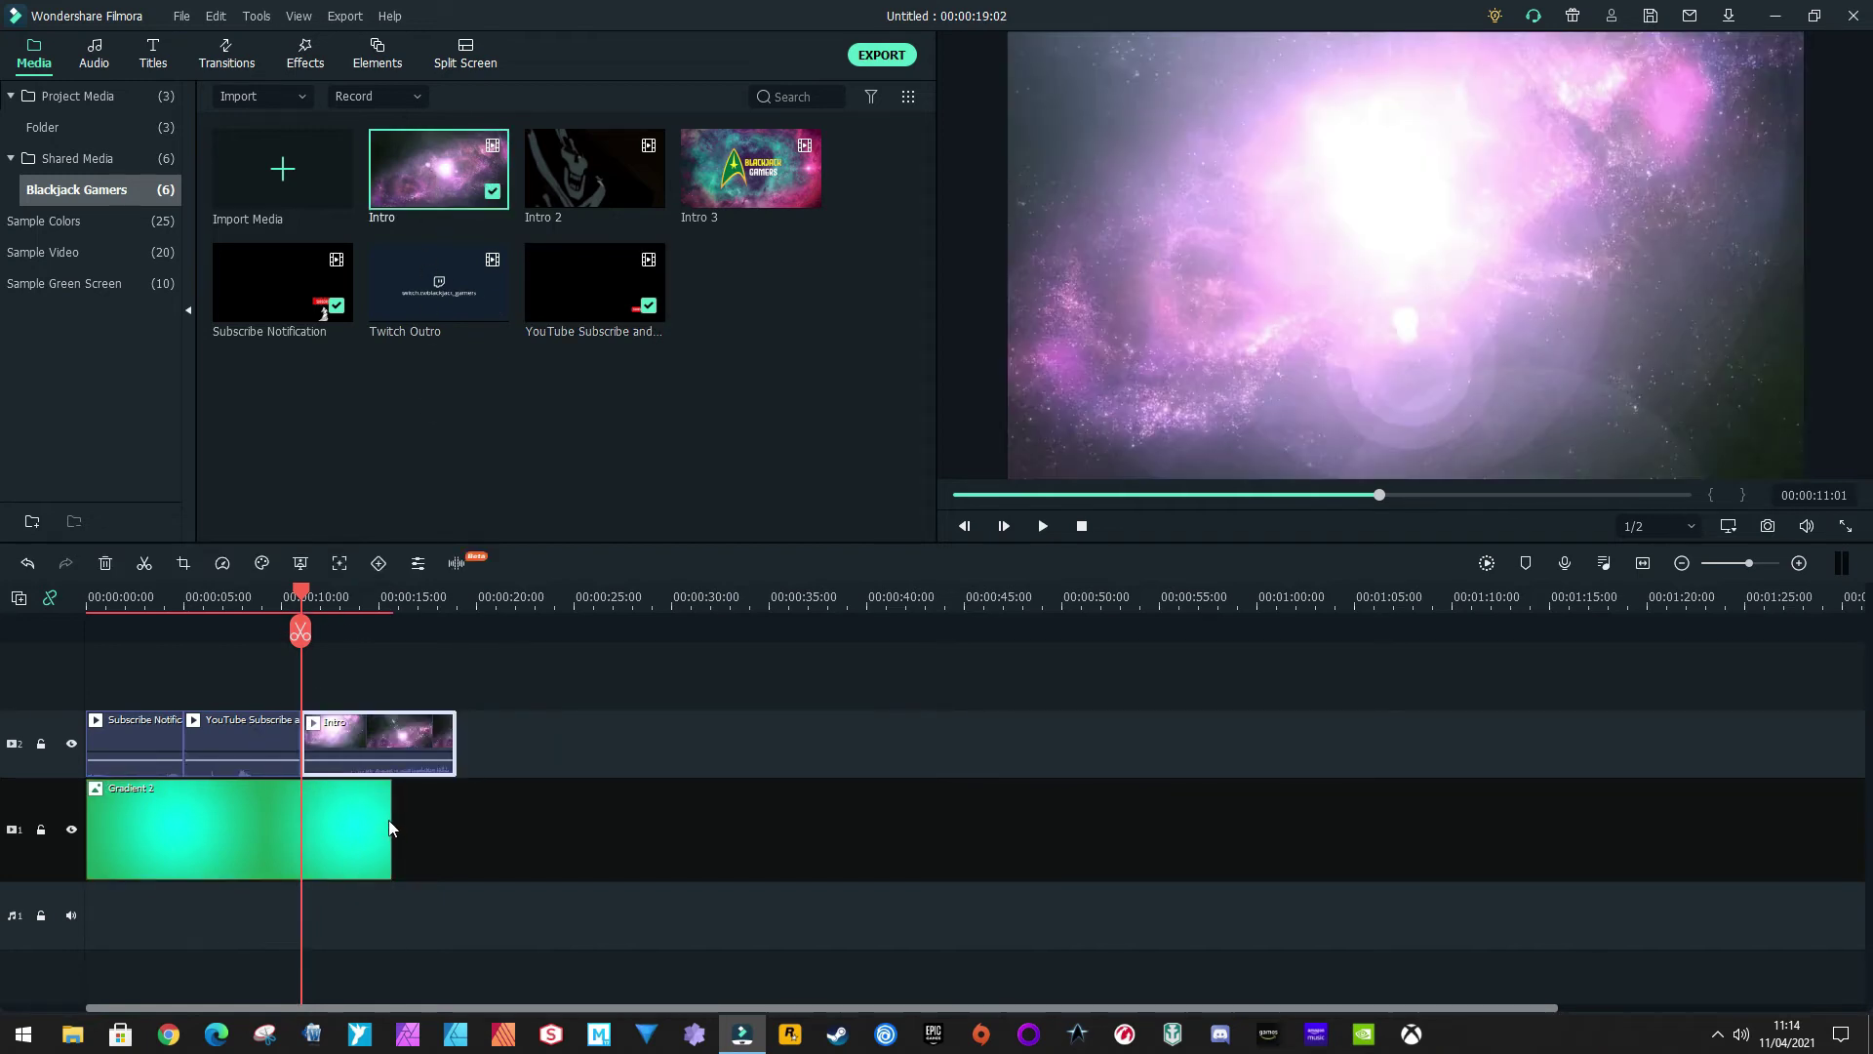
left_click(388, 819)
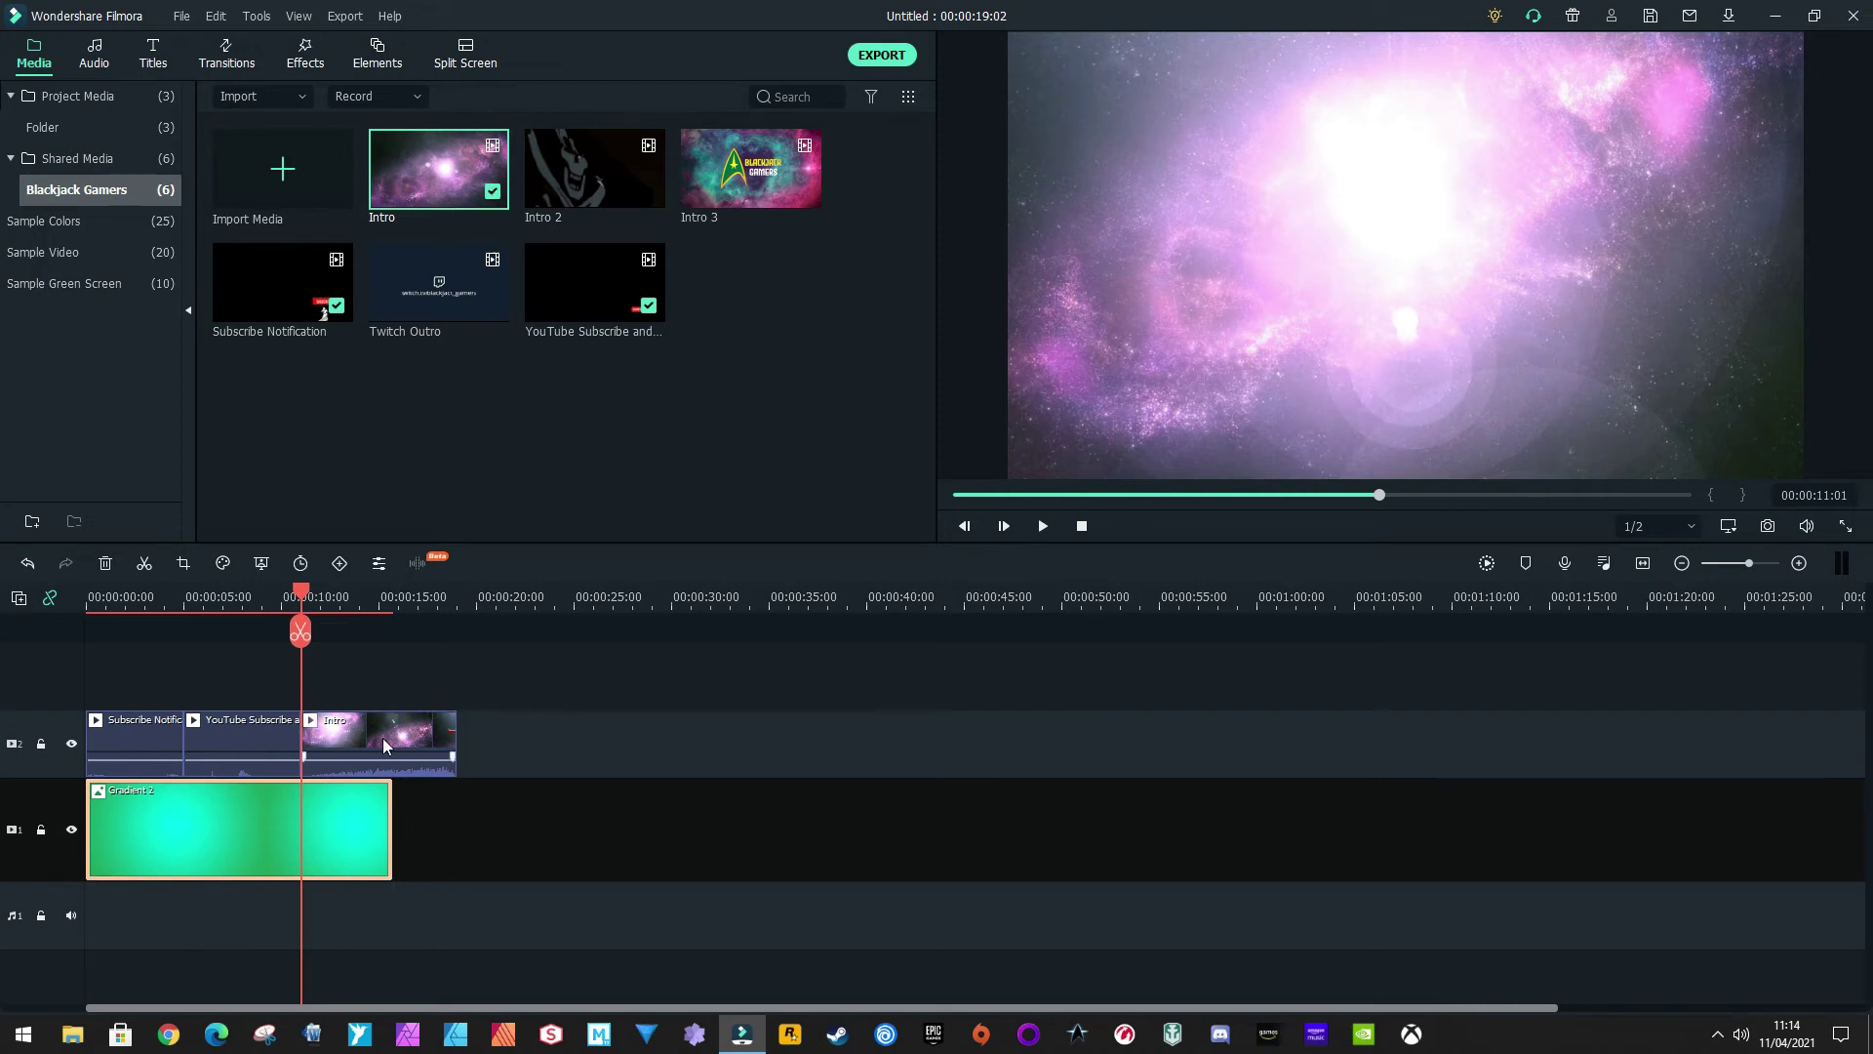
left_click(381, 738)
key("Delete")
Place Intro 3 after the subscribe clips, extend Gradient 2 to it, and preview from the start
mouse_move(752, 172)
left_mouse_down()
mouse_move(311, 733)
mouse_move(415, 729)
left_mouse_up()
left_click(394, 821)
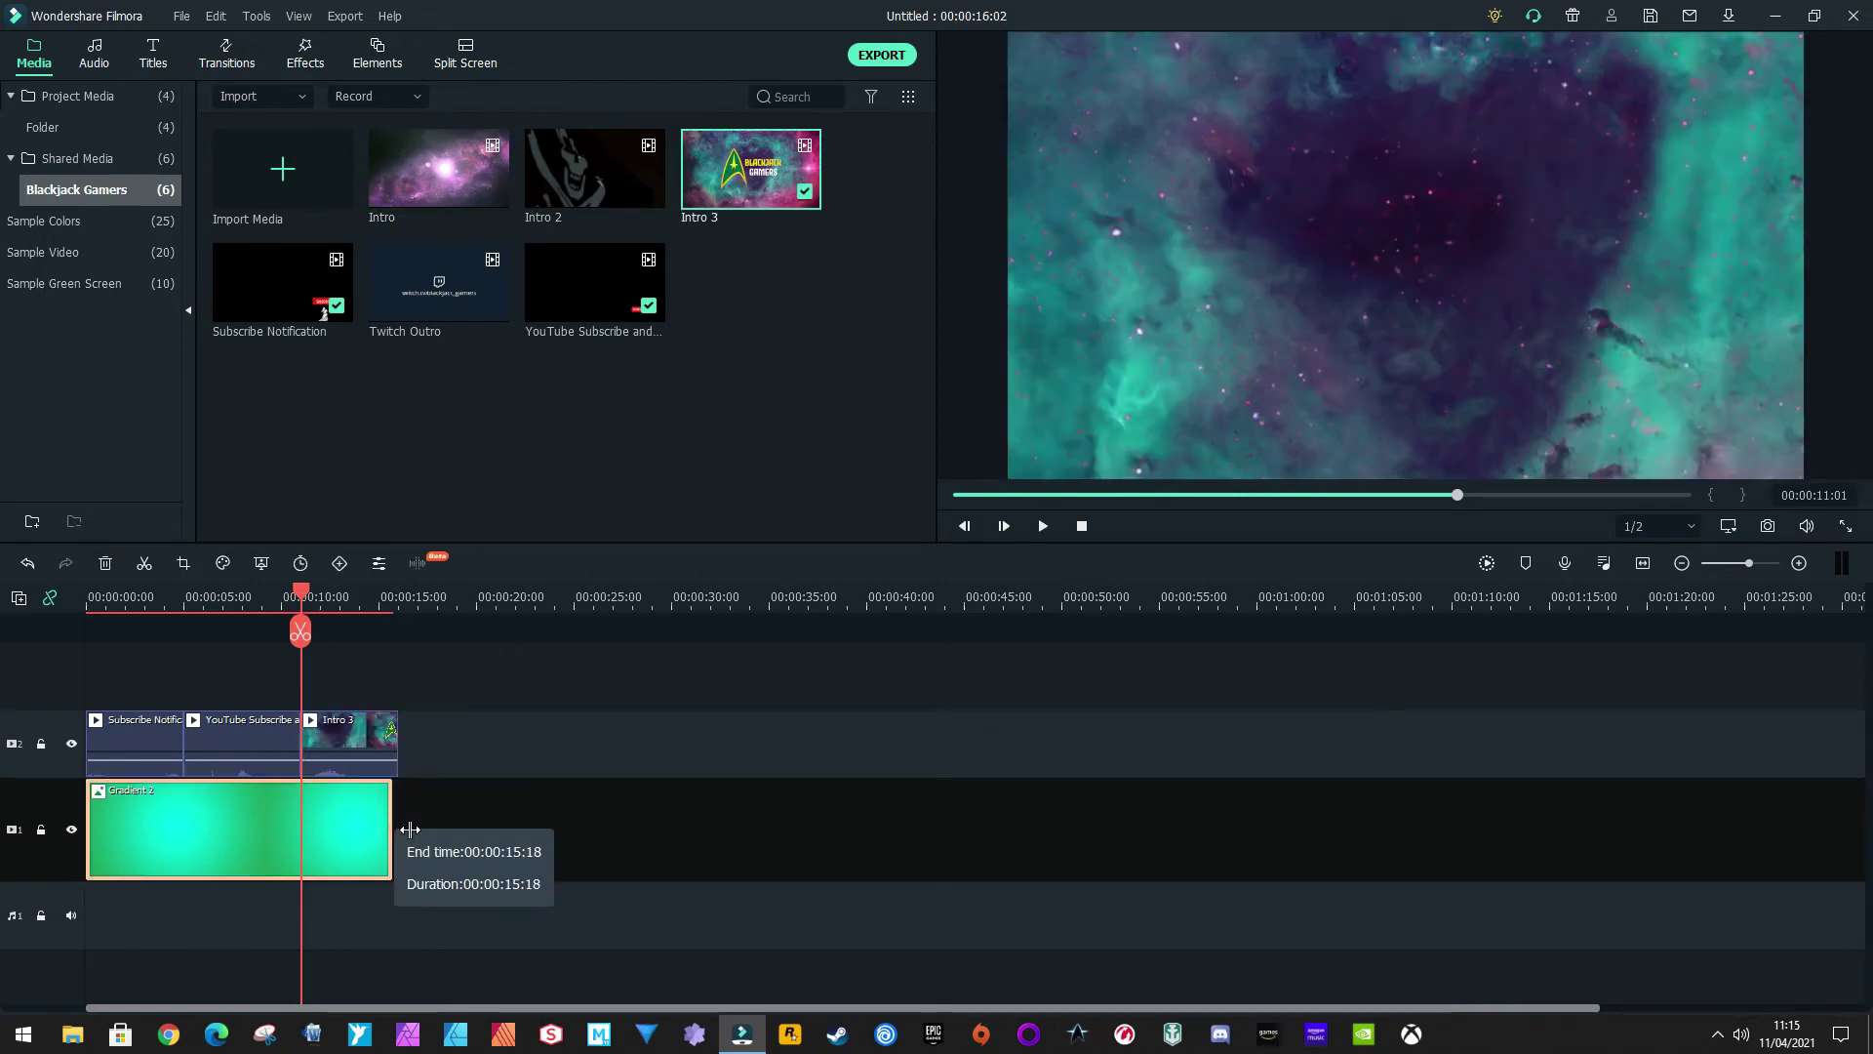
left_click_drag(409, 830, 400, 831)
left_click_drag(300, 598, 73, 609)
key("space")
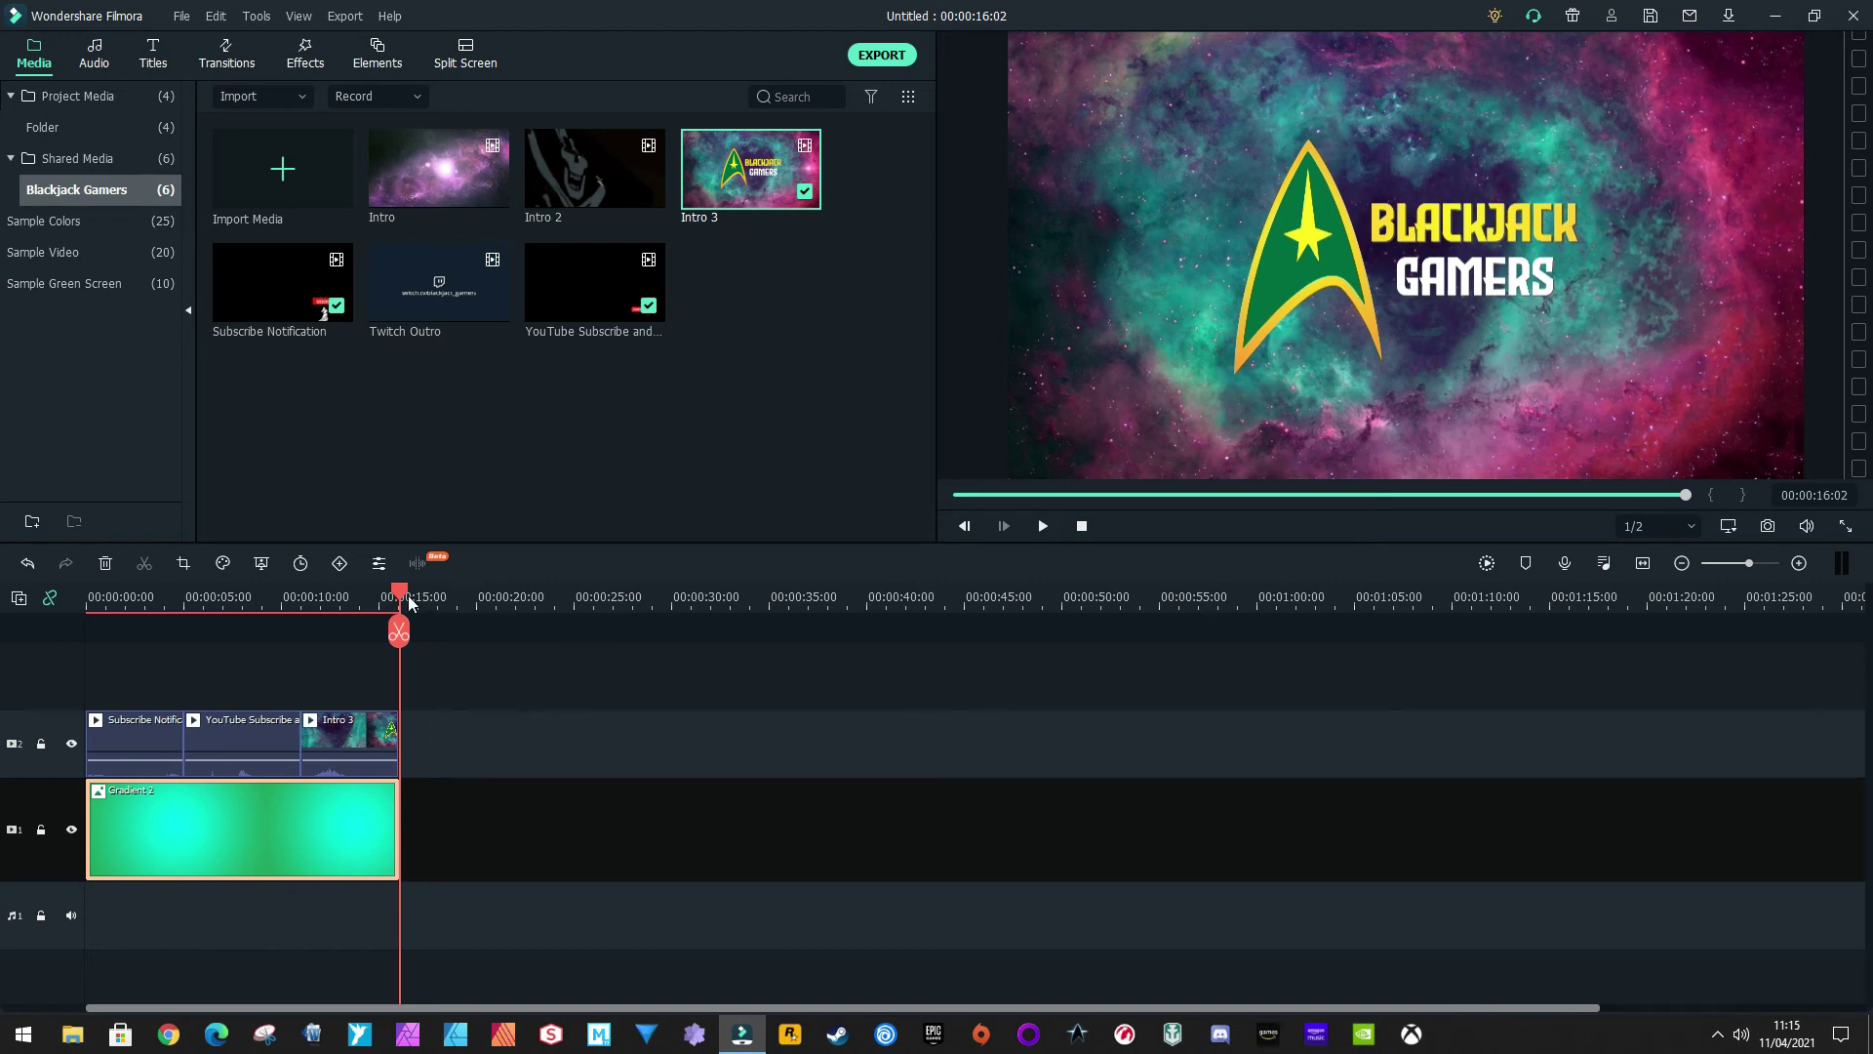
left_click(359, 597)
key("Home")
key("space")
left_click(390, 17)
left_click(448, 520)
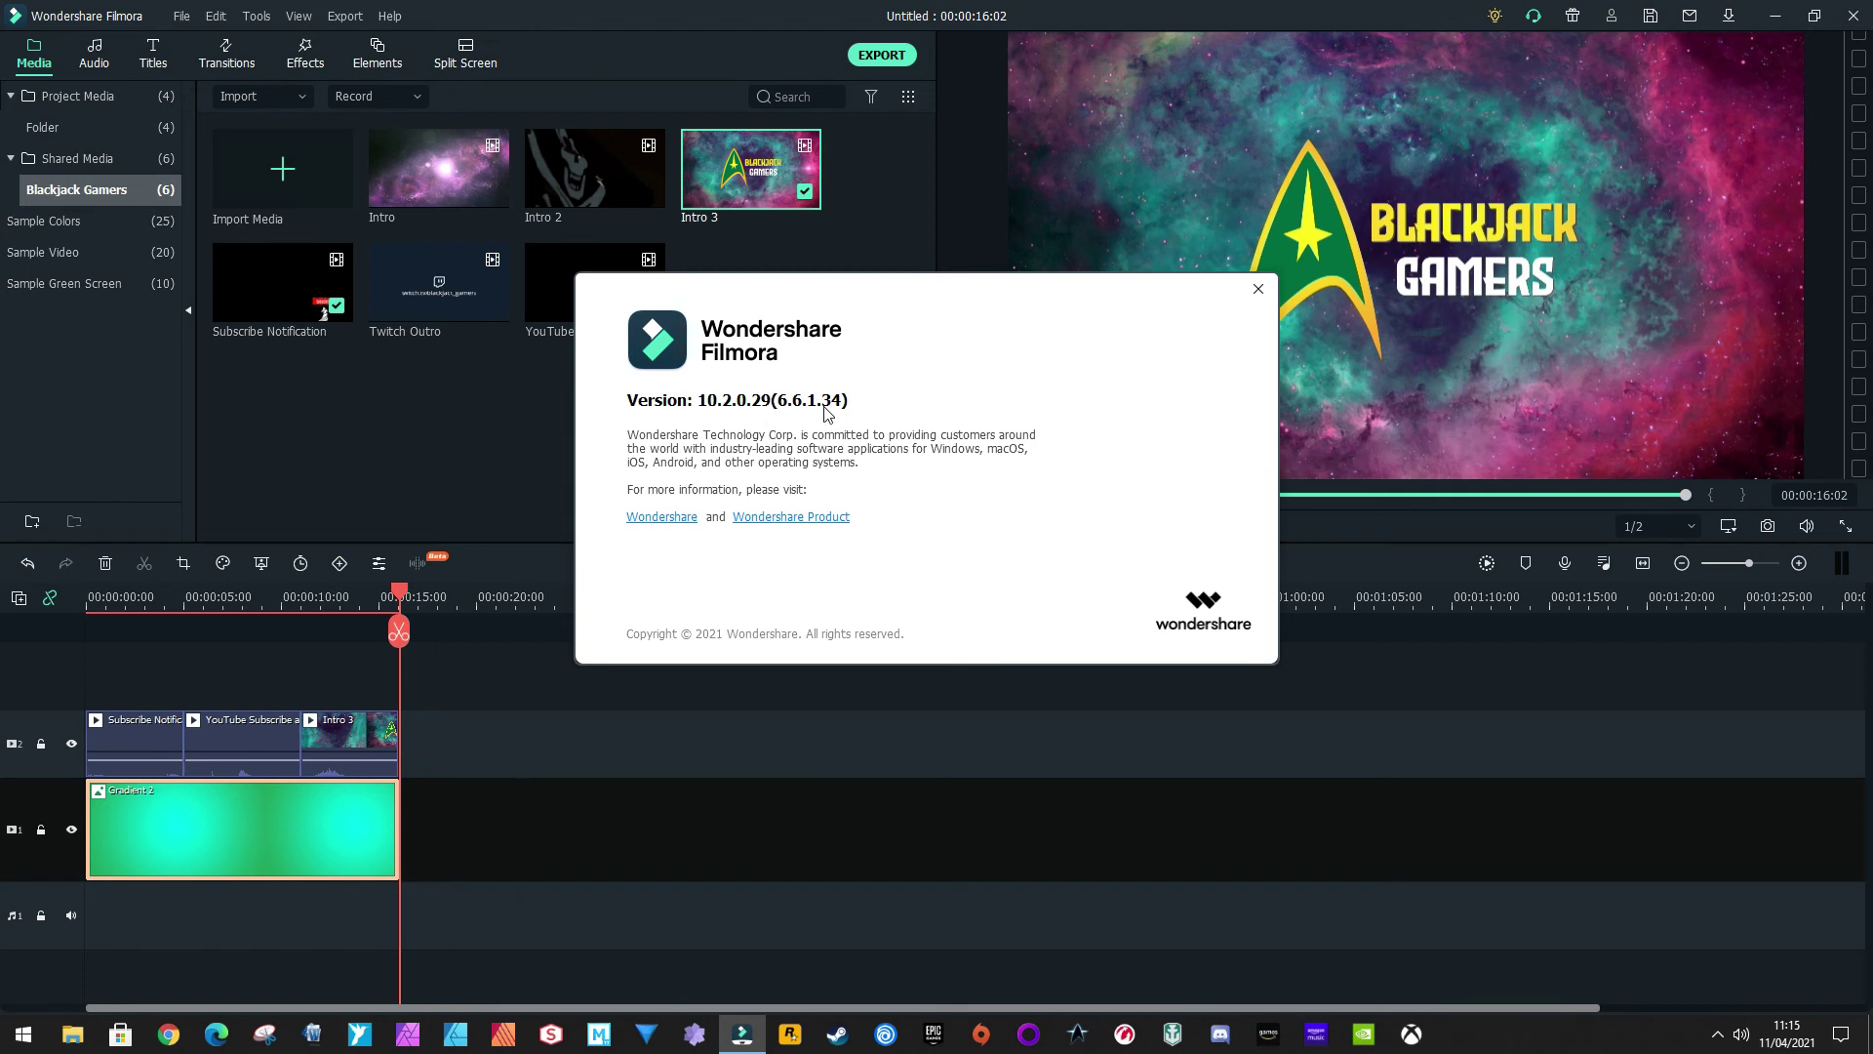
left_click(1259, 289)
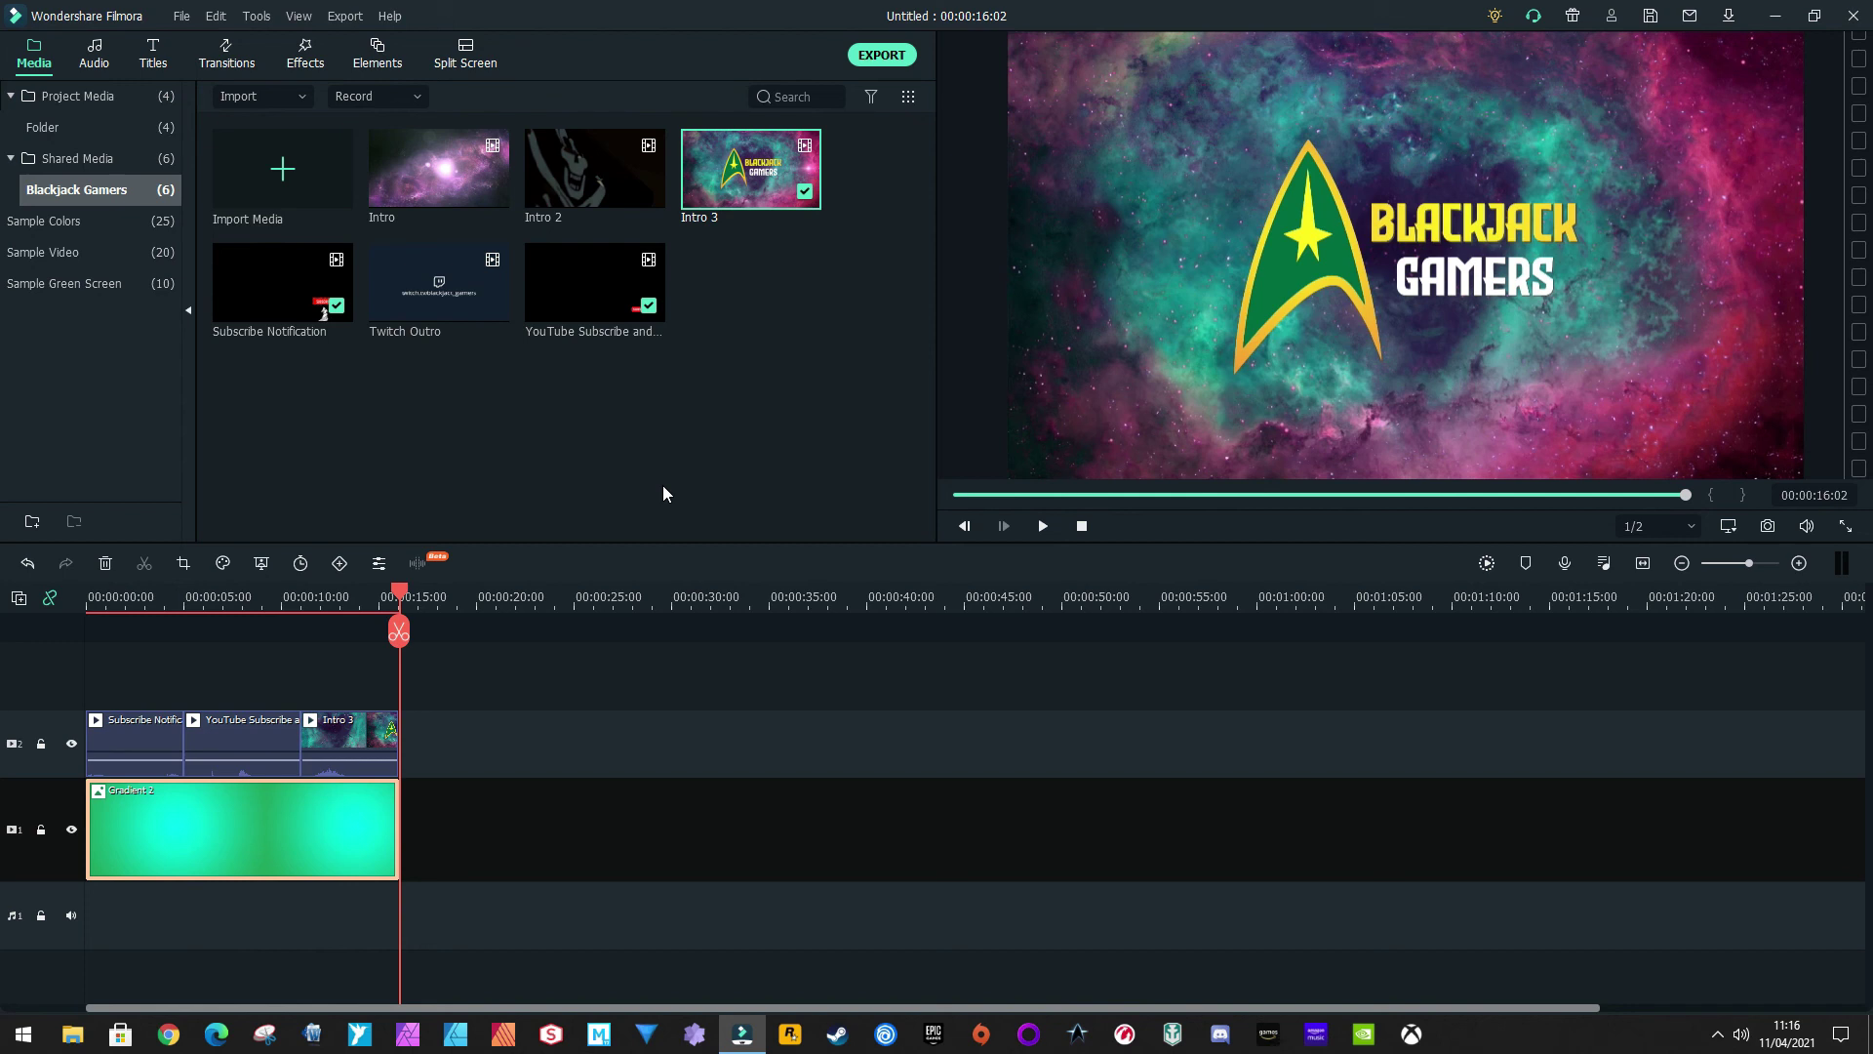
left_click(139, 745)
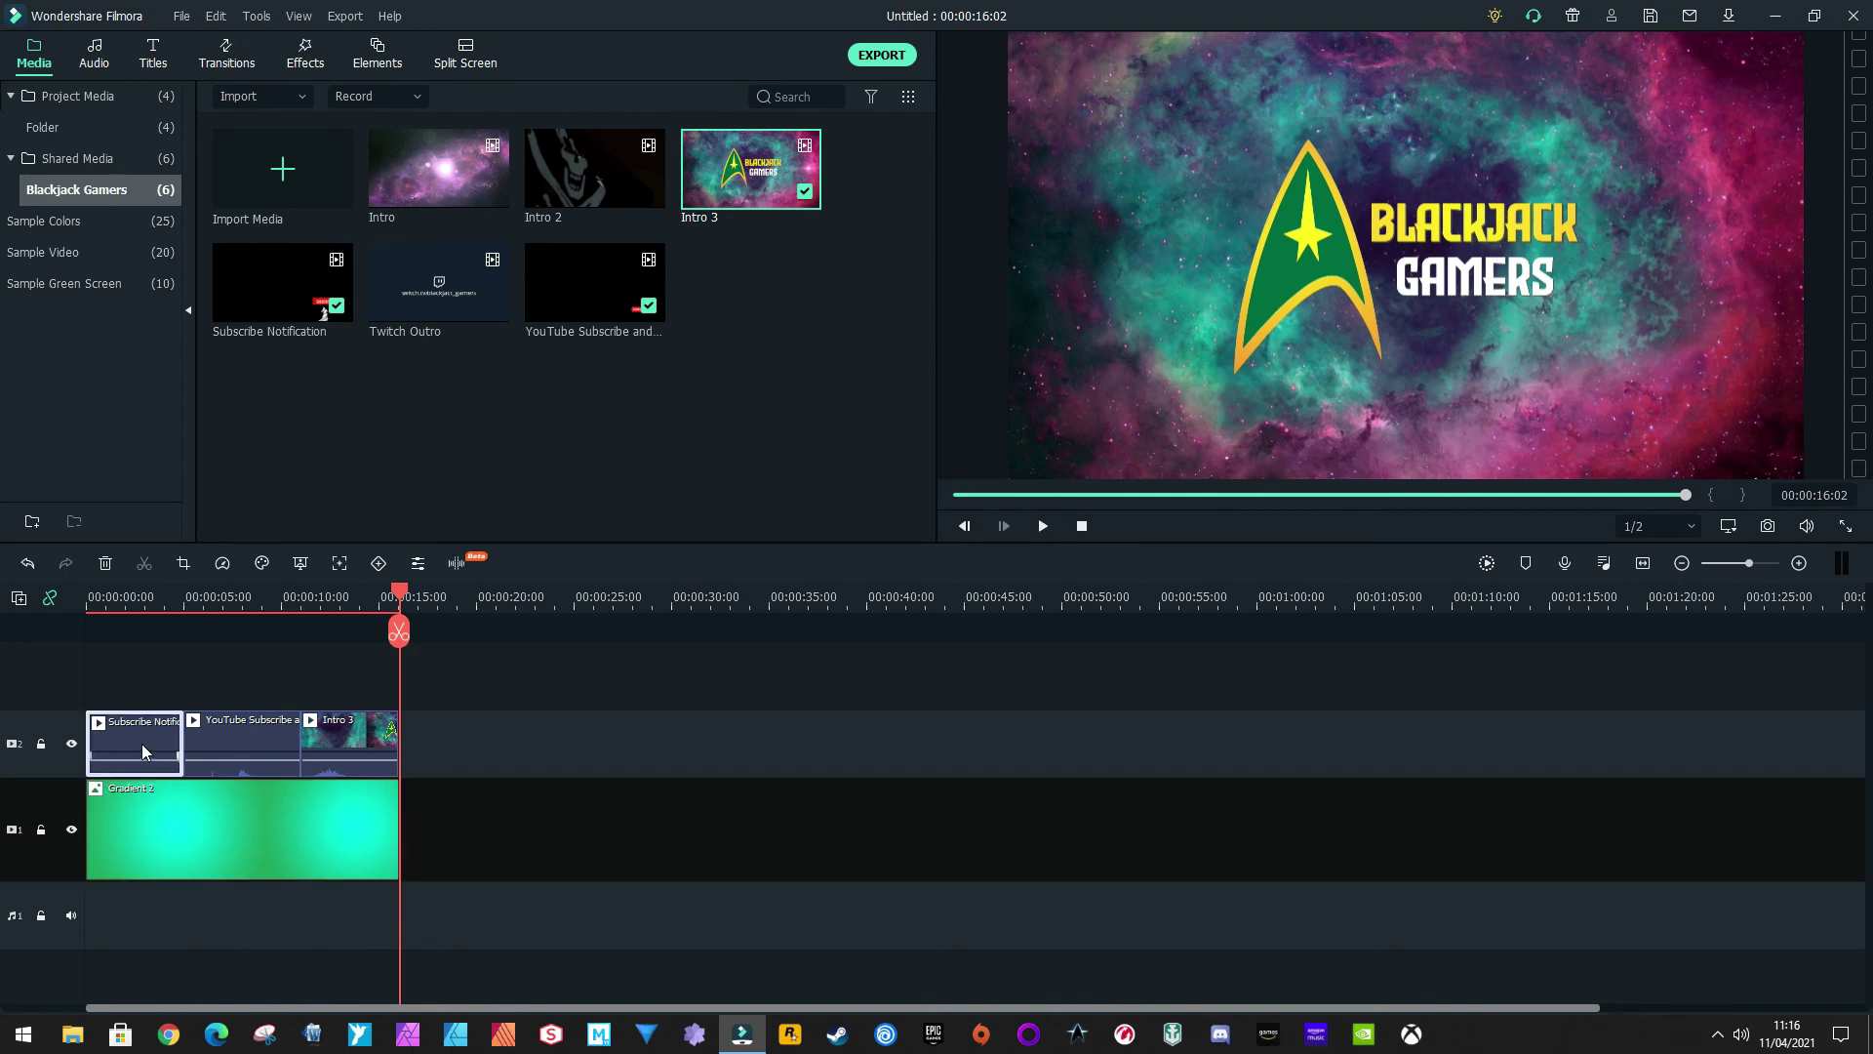
left_click(251, 746)
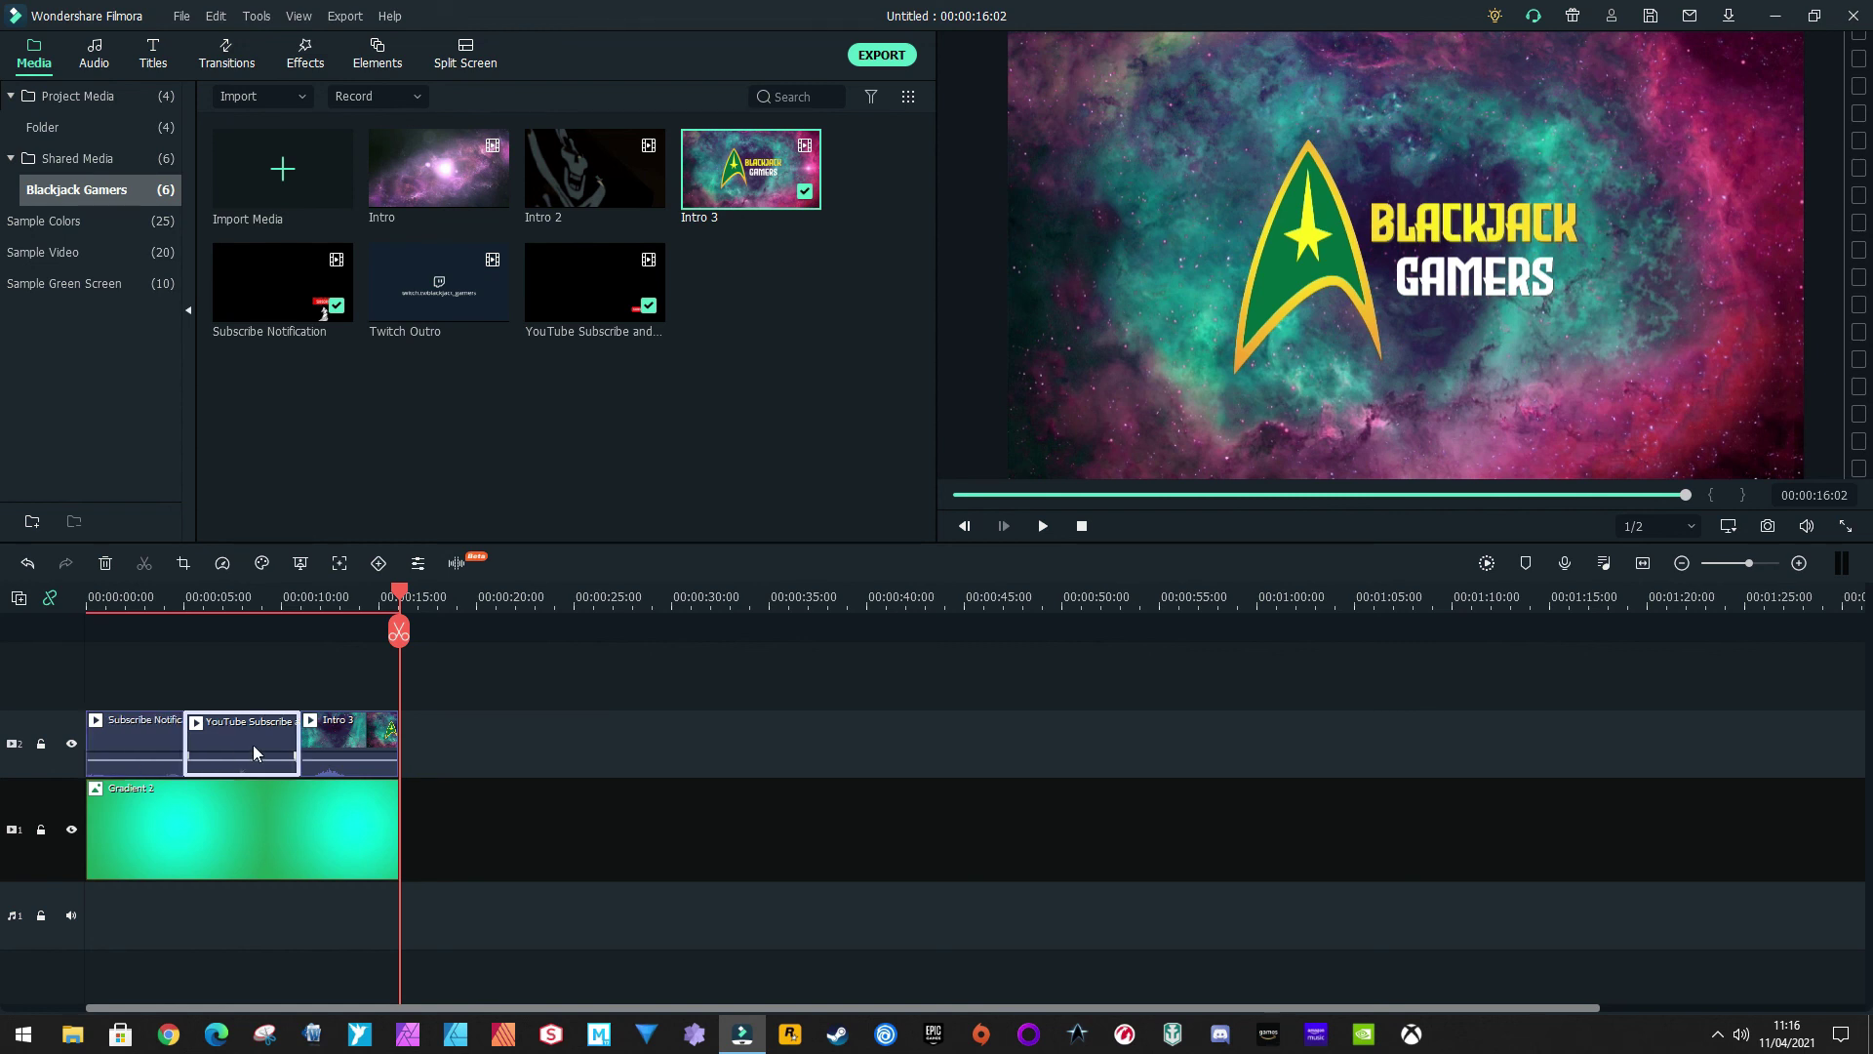